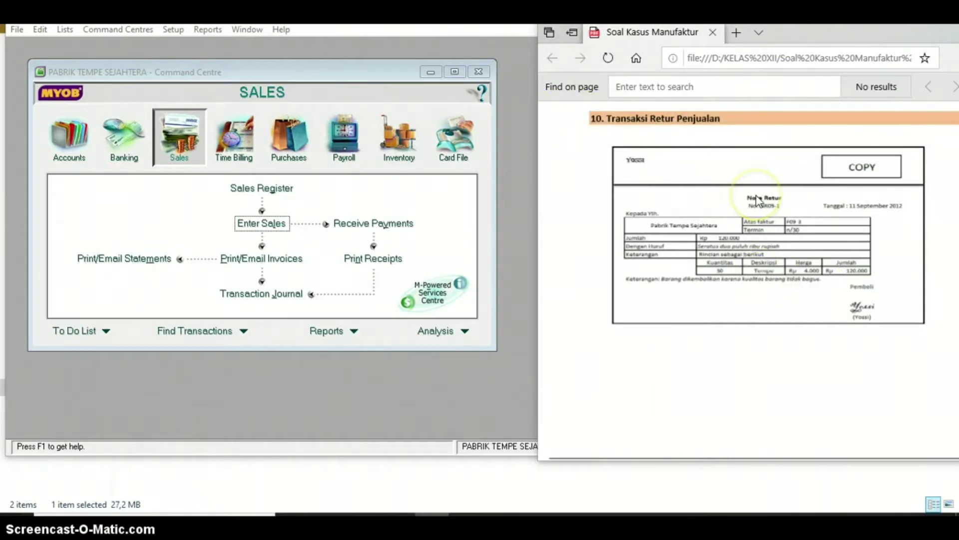
# Step: Start a new sales invoice for the customer on the return note and set its invoice number to NK09-1
pyautogui.scroll(1, 759, 199)
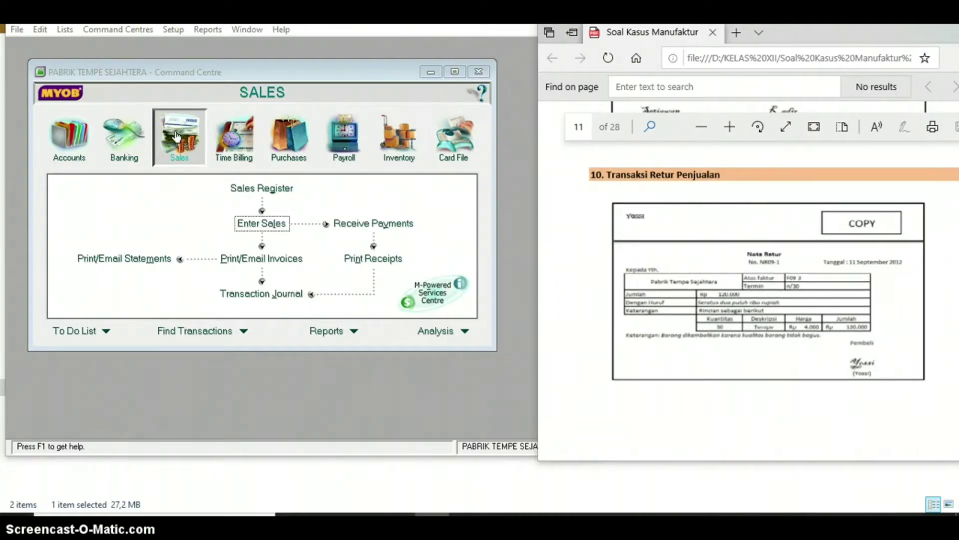
pyautogui.click(273, 223)
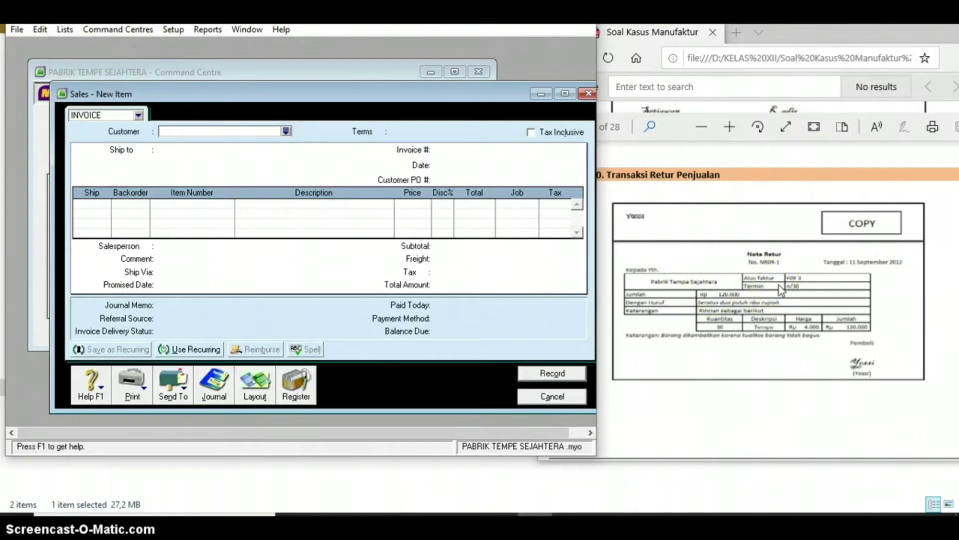
pyautogui.click(286, 131)
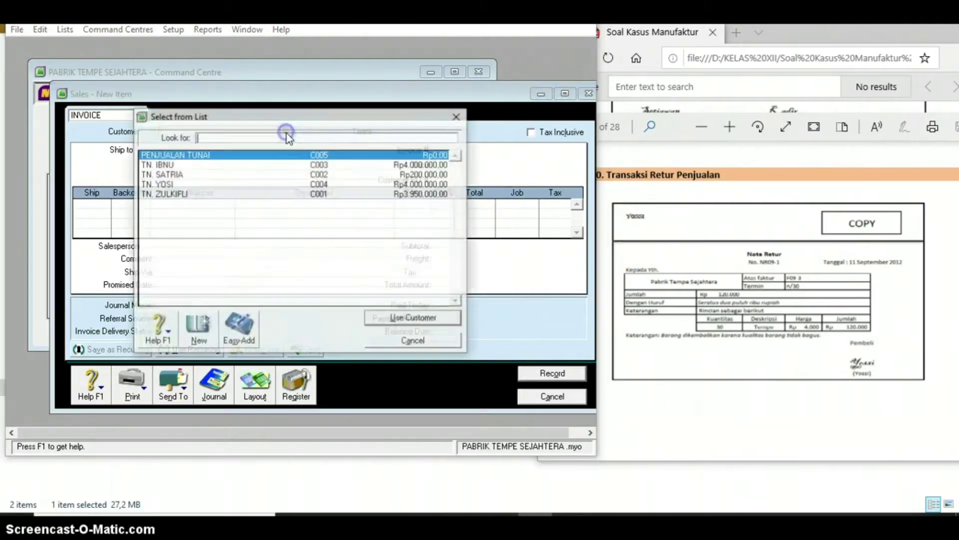
pyautogui.doubleClick(166, 184)
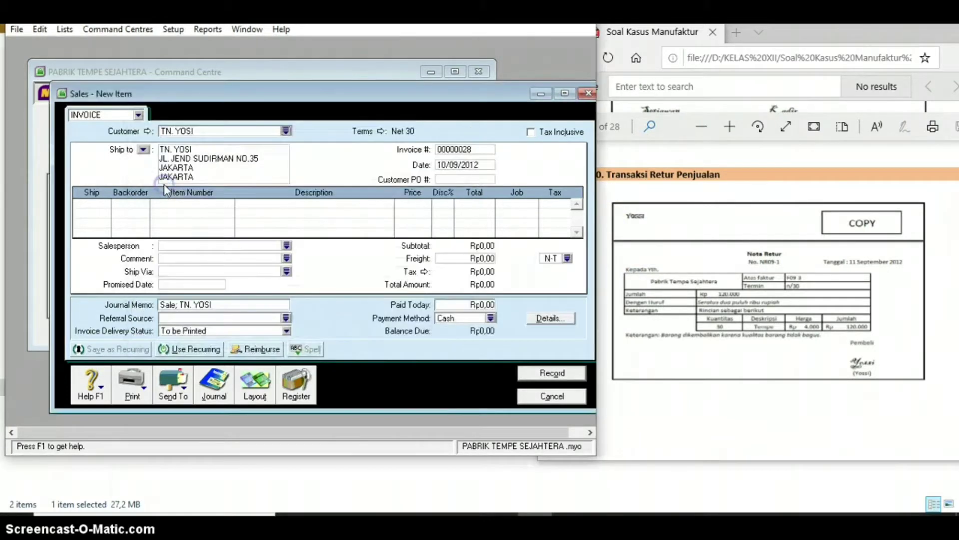
pyautogui.click(453, 149)
pyautogui.write('NK09-1')
# Step: Set the return invoice's date to 11/09/2012
pyautogui.click(464, 164)
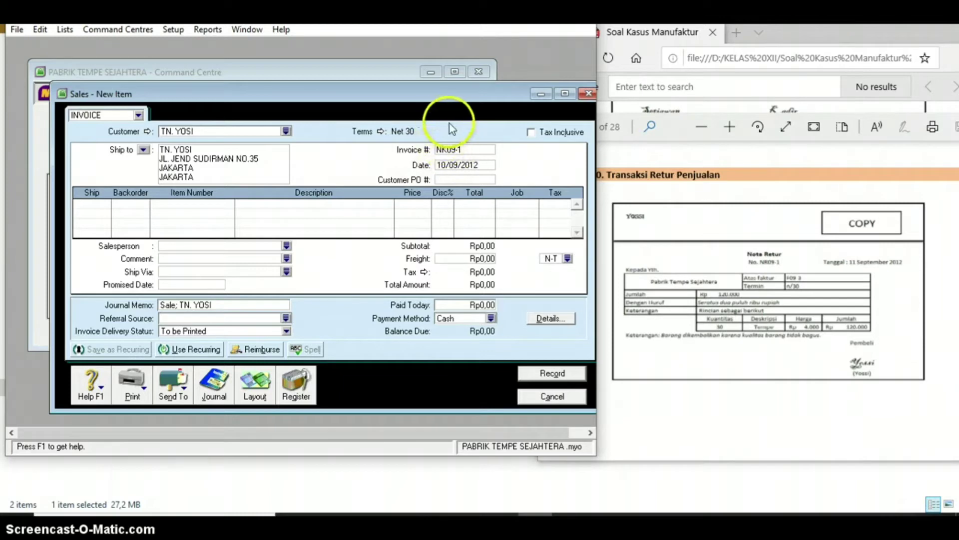
pyautogui.click(448, 167)
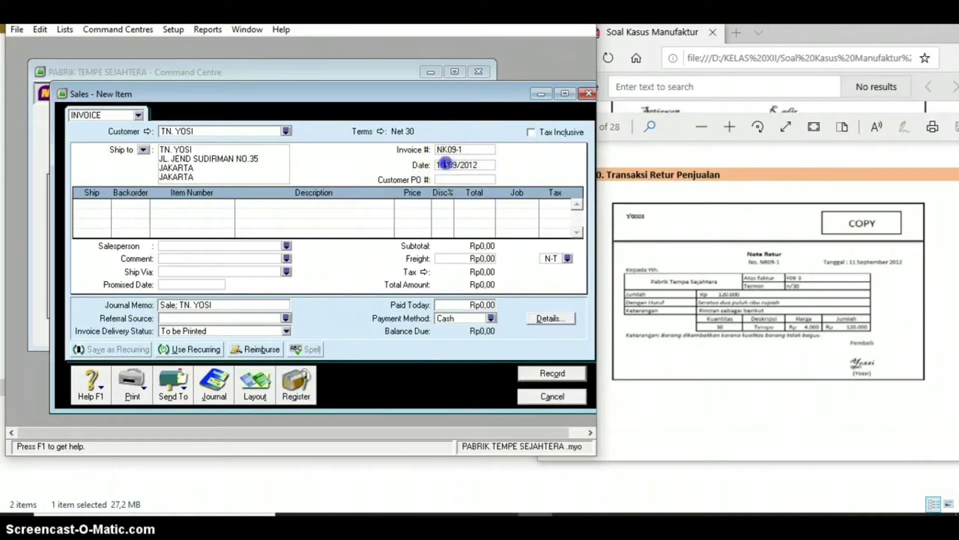
pyautogui.press('BackSpace')
pyautogui.write('1')
# Step: Enter a return line with a shipped quantity of -30 for item P001, TEMPE
pyautogui.click(103, 206)
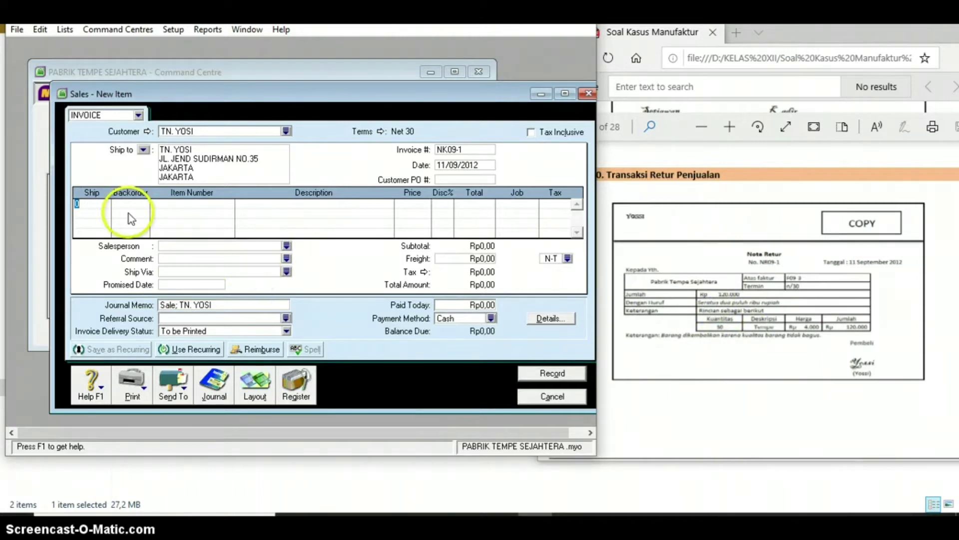
pyautogui.write('30')
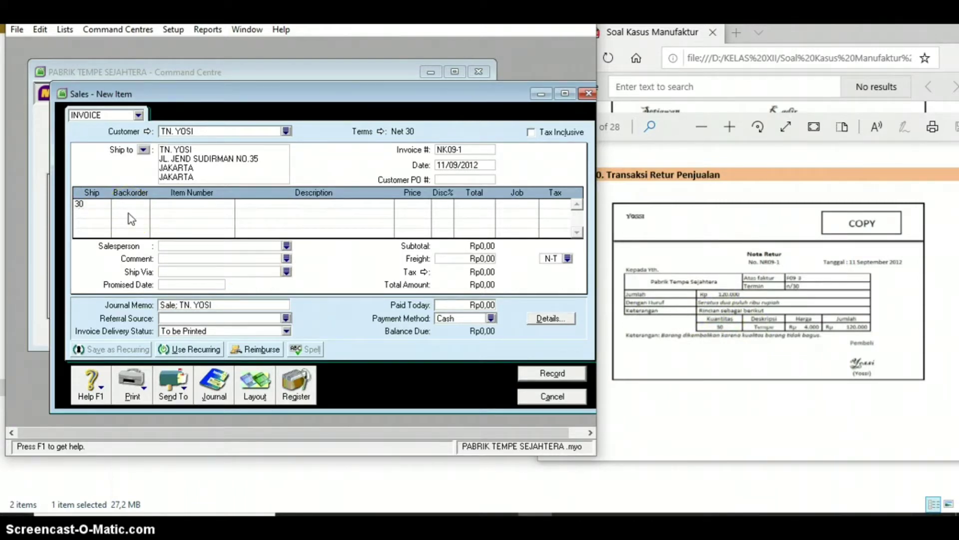
pyautogui.press('Home')
pyautogui.press('Return')
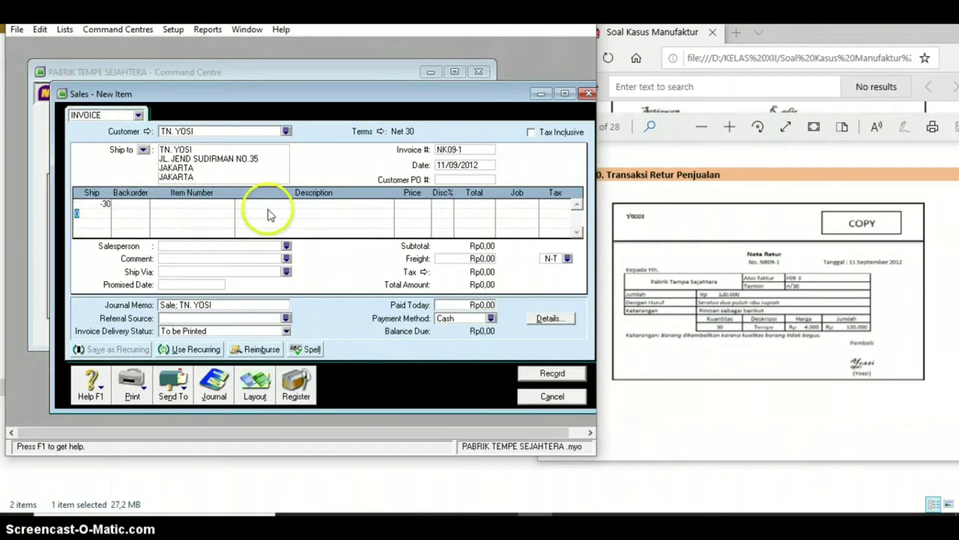
pyautogui.click(216, 206)
pyautogui.write('TEMPE')
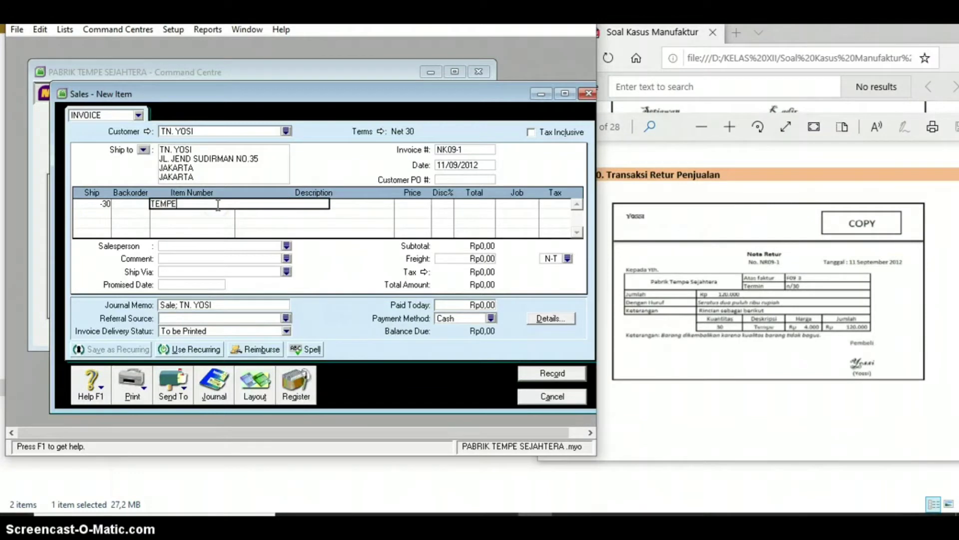
pyautogui.press('Tab')
pyautogui.click(254, 154)
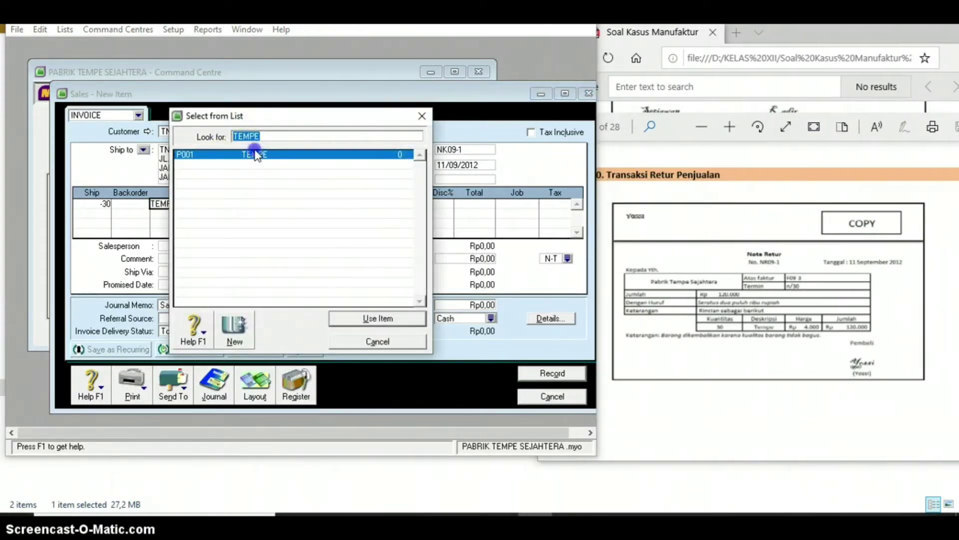
pyautogui.doubleClick(266, 155)
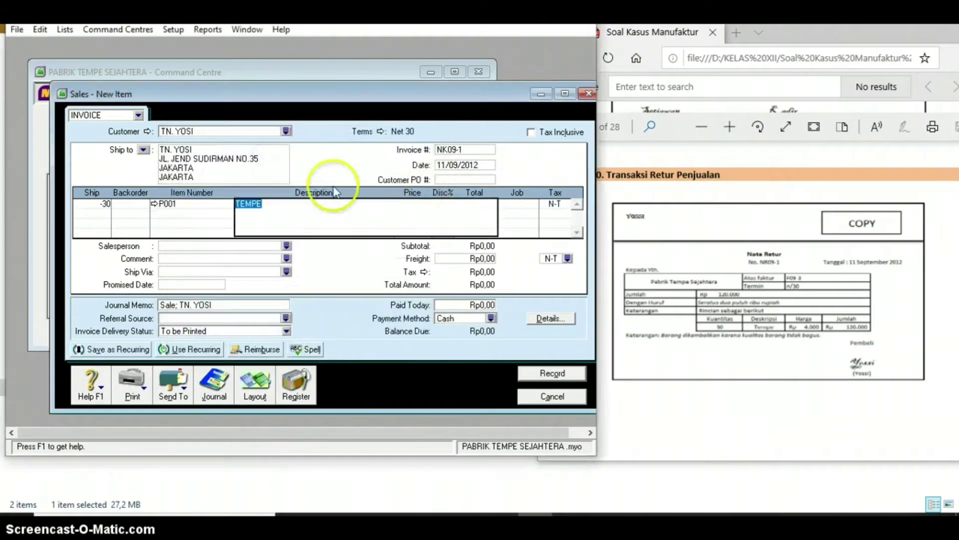
# Step: Set the TEMPE line's price to Rp4.000, record the return invoice, and close the sales entry form
pyautogui.click(213, 212)
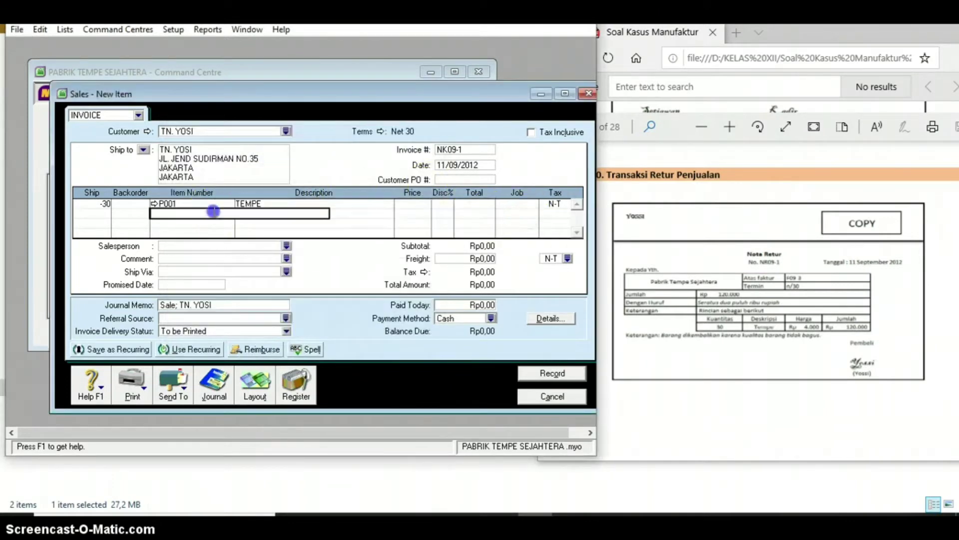
pyautogui.click(423, 206)
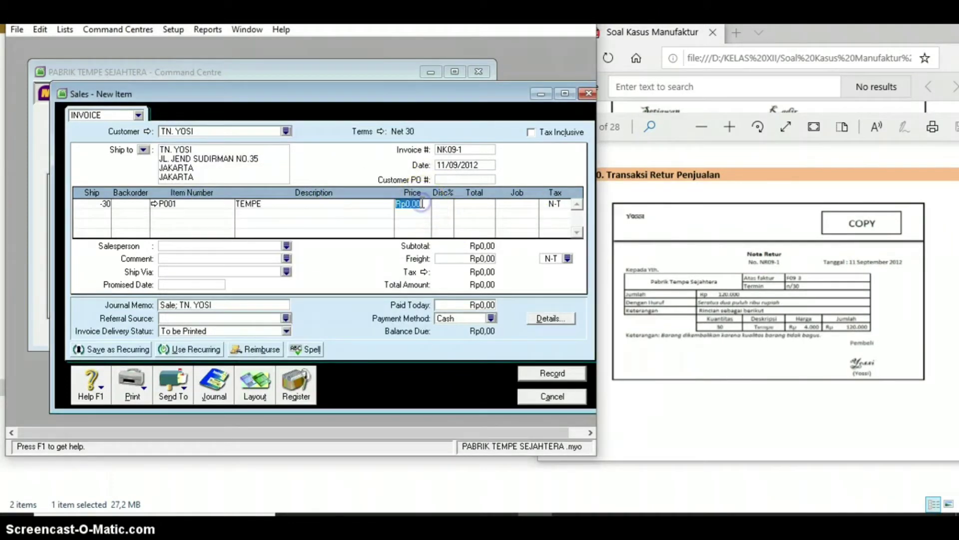
pyautogui.write('4000')
pyautogui.press('Return')
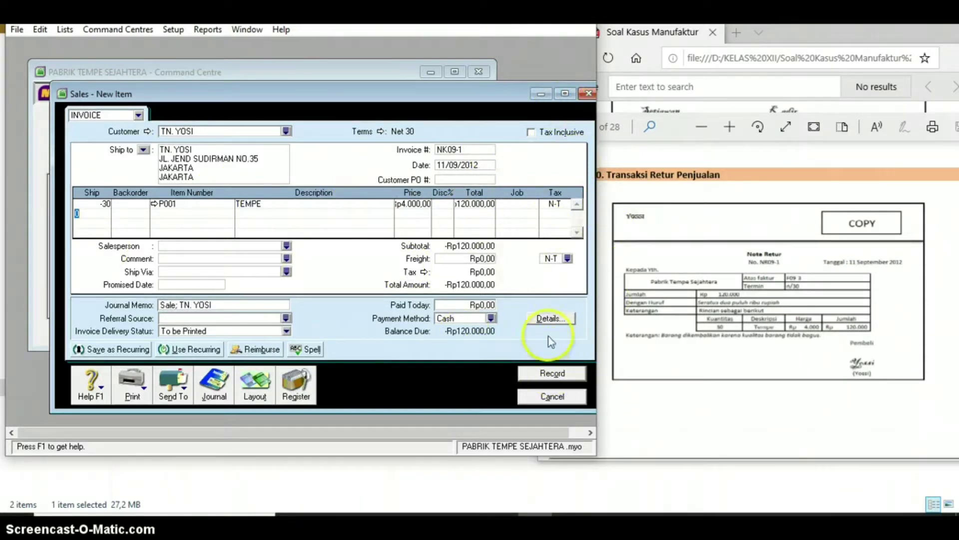
pyautogui.click(536, 381)
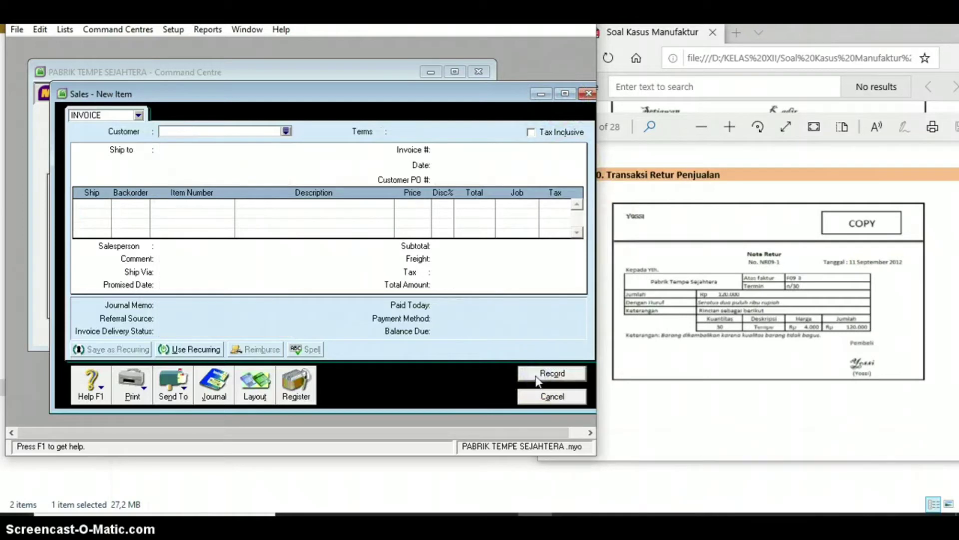
pyautogui.click(551, 395)
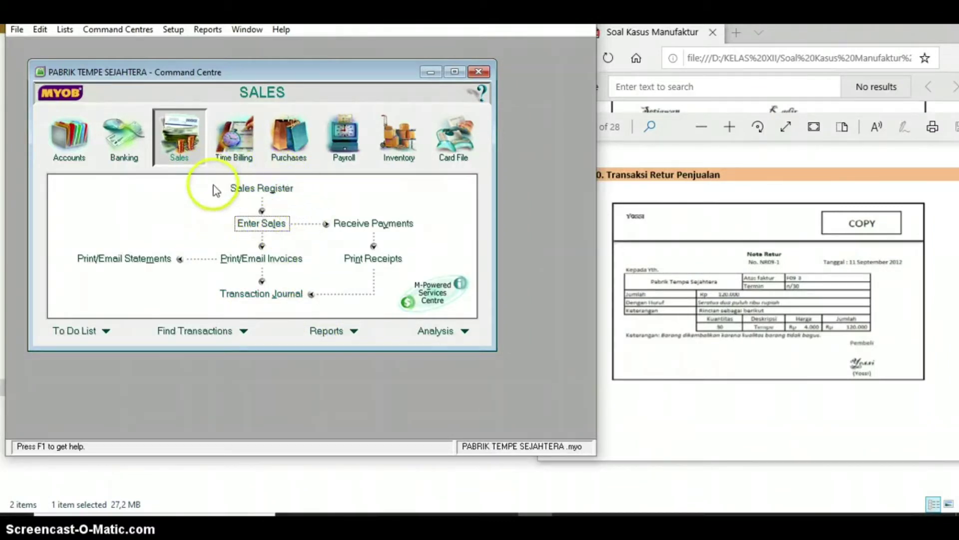
# Step: Start applying credit NK09-1 from the sales register's returns and credits to a sale, and check the original invoice in the case PDF
pyautogui.click(273, 196)
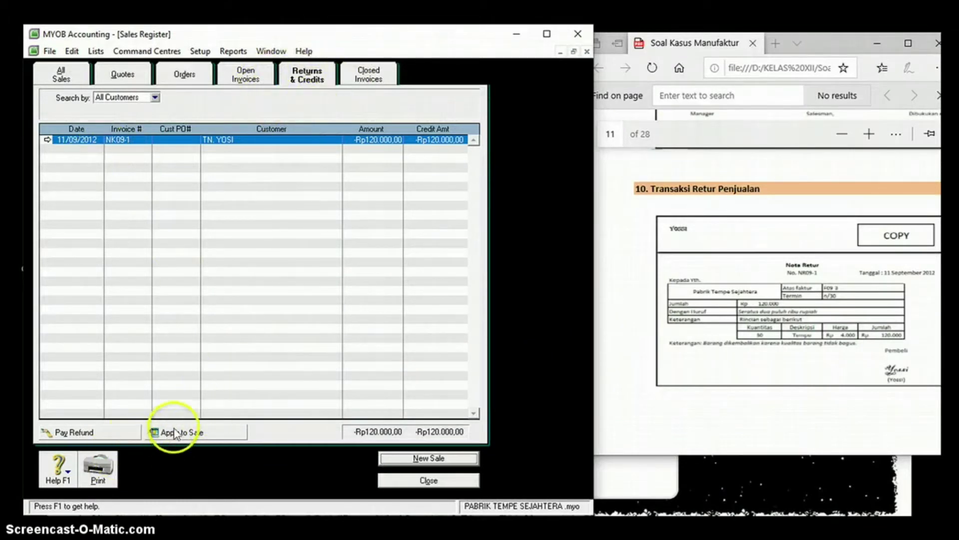
pyautogui.click(211, 437)
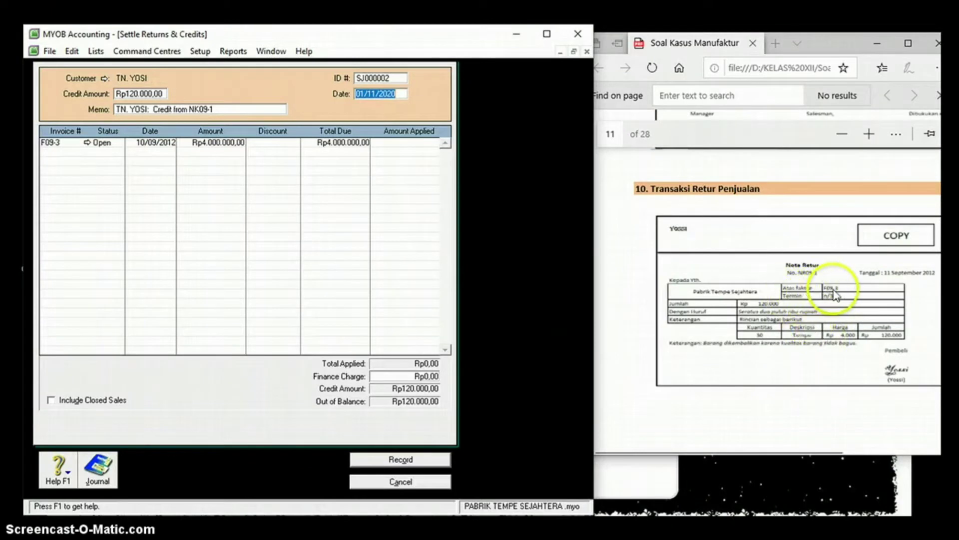
pyautogui.click(823, 260)
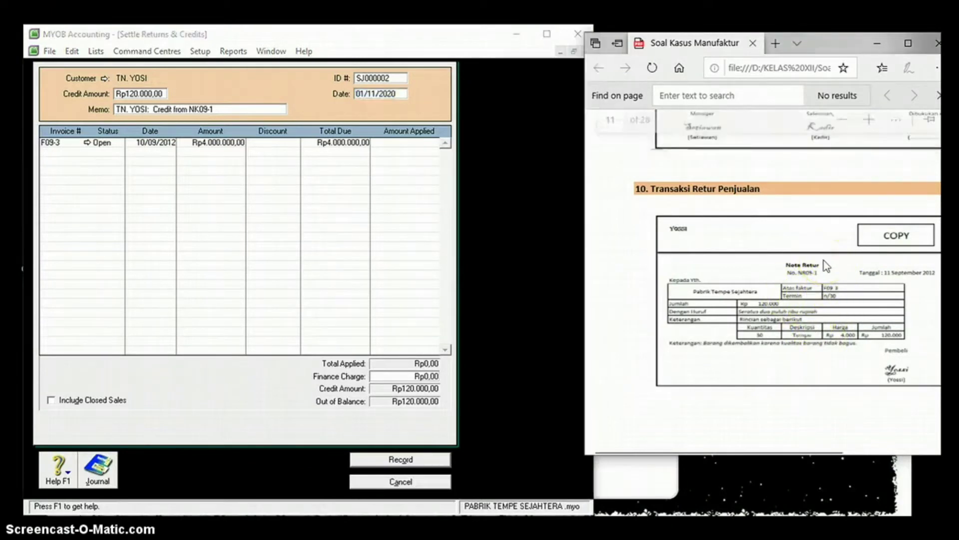
pyautogui.scroll(1, 823, 260)
pyautogui.scroll(3, 824, 260)
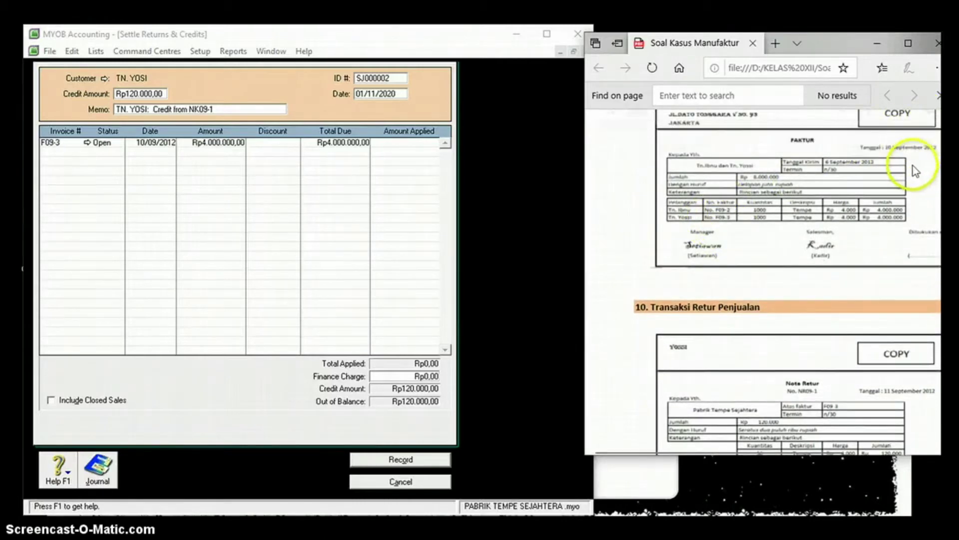
pyautogui.scroll(-3, 872, 279)
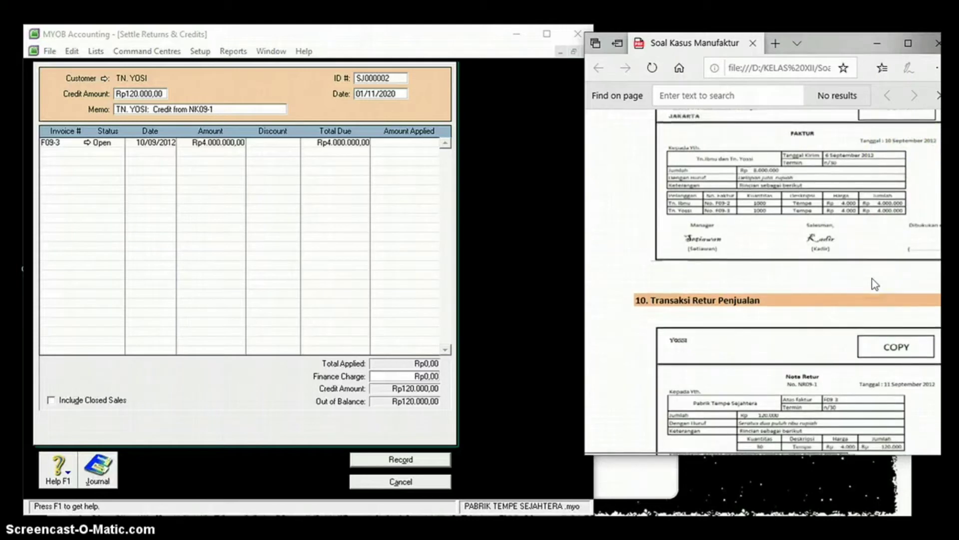
# Step: Set the credit settlement's date to 10/09/2012
pyautogui.doubleClick(363, 94)
pyautogui.write('10')
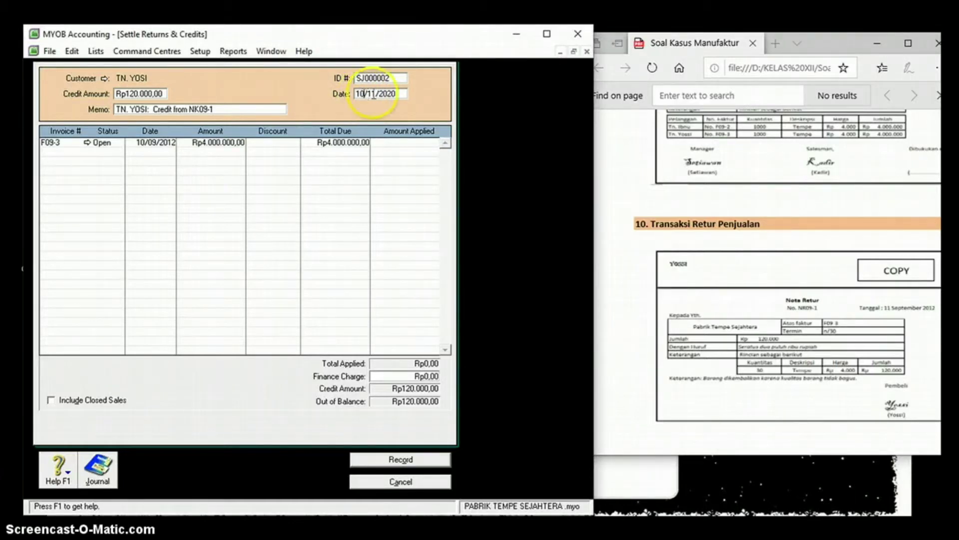
pyautogui.doubleClick(375, 94)
pyautogui.write('1')
pyautogui.press('BackSpace')
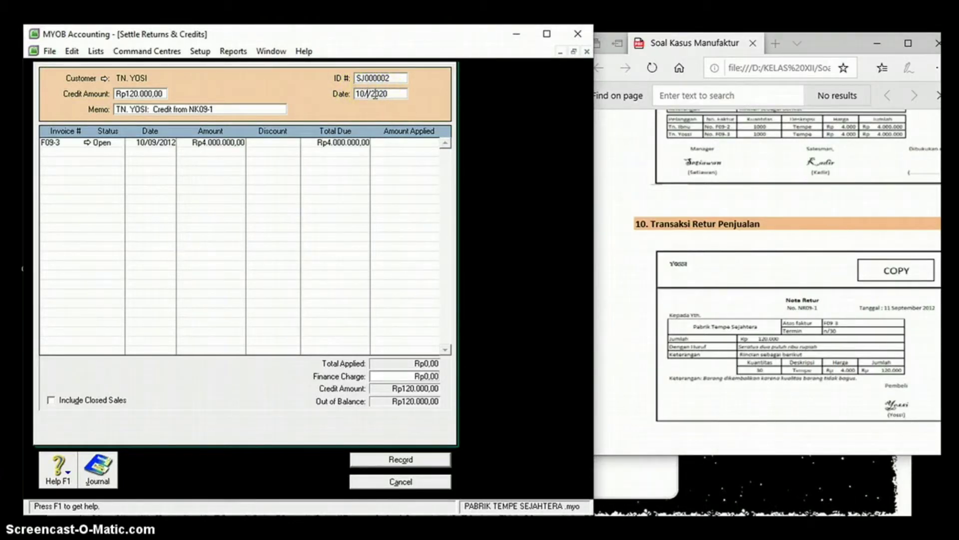
pyautogui.write('09')
pyautogui.click(395, 90)
pyautogui.press('BackSpace')
pyautogui.press('BackSpace')
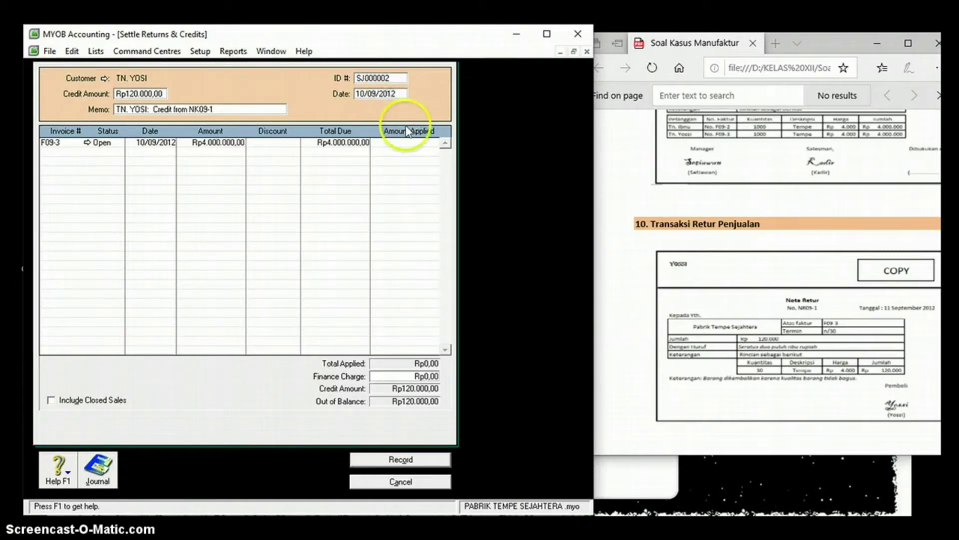
# Step: Apply Rp120.000 of the credit to invoice F09-3, record the settlement, and close the sales register
pyautogui.click(408, 142)
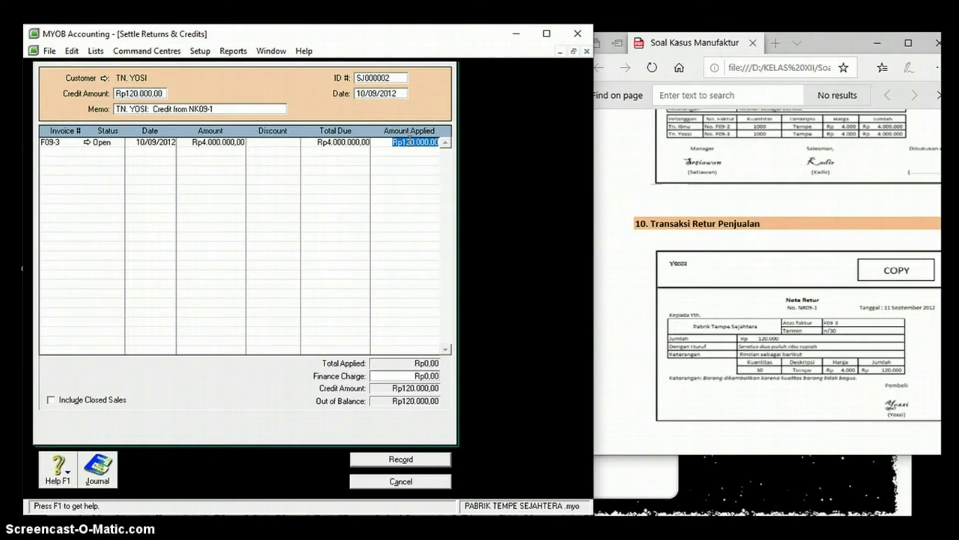
pyautogui.click(427, 161)
pyautogui.click(388, 149)
pyautogui.click(395, 144)
pyautogui.press('Tab')
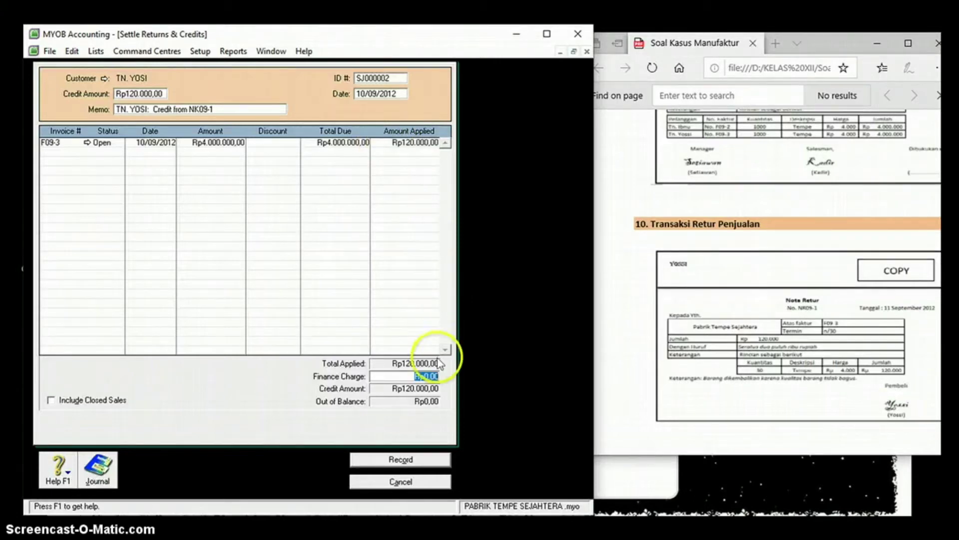
pyautogui.click(414, 466)
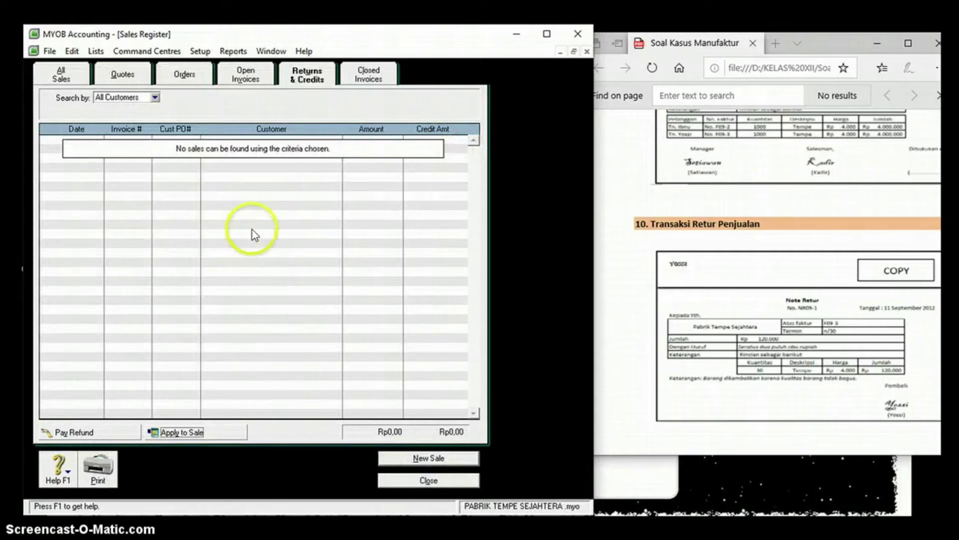
pyautogui.click(400, 481)
# Step: Review transaction 11, the damaged inventory write-off, in the case PDF and open MYOB's Inventory command centre
pyautogui.click(682, 348)
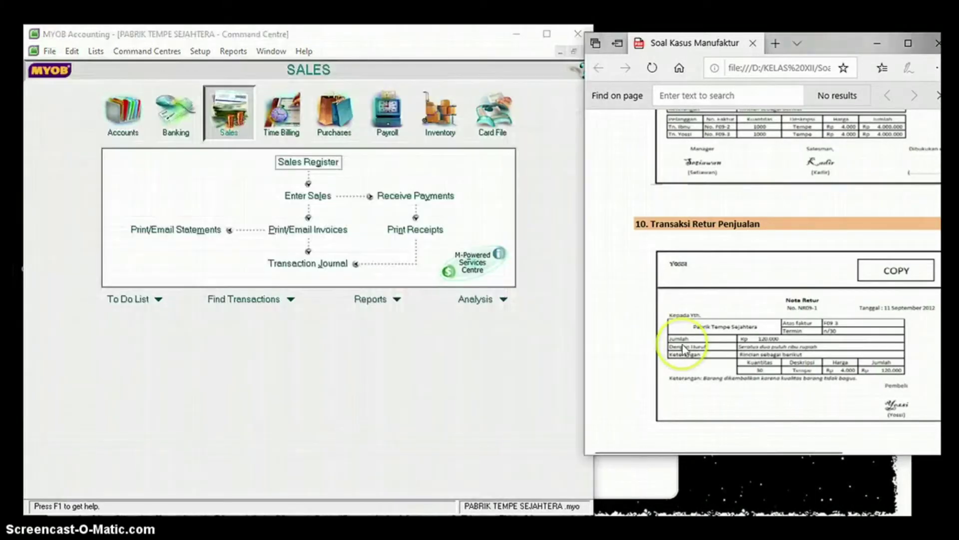
pyautogui.scroll(-4, 682, 348)
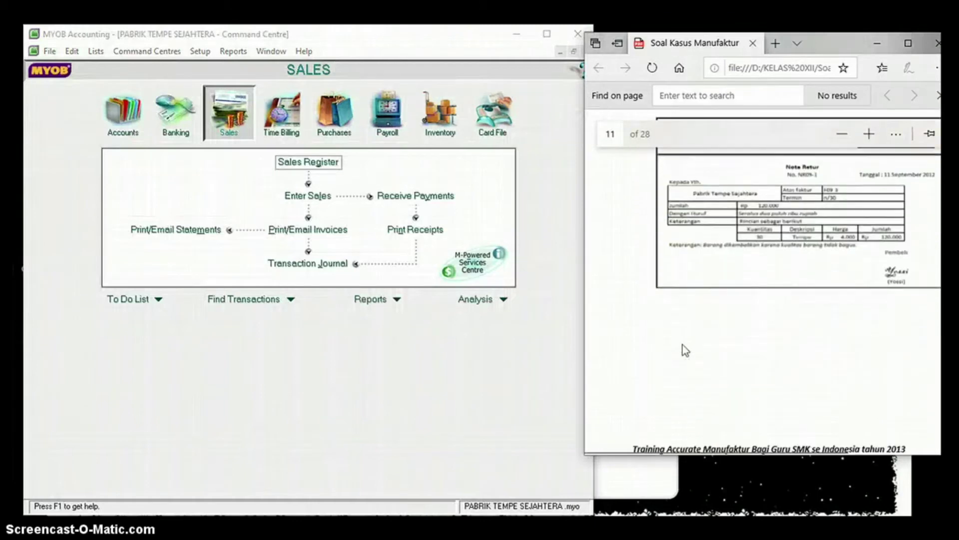
pyautogui.scroll(-2, 685, 350)
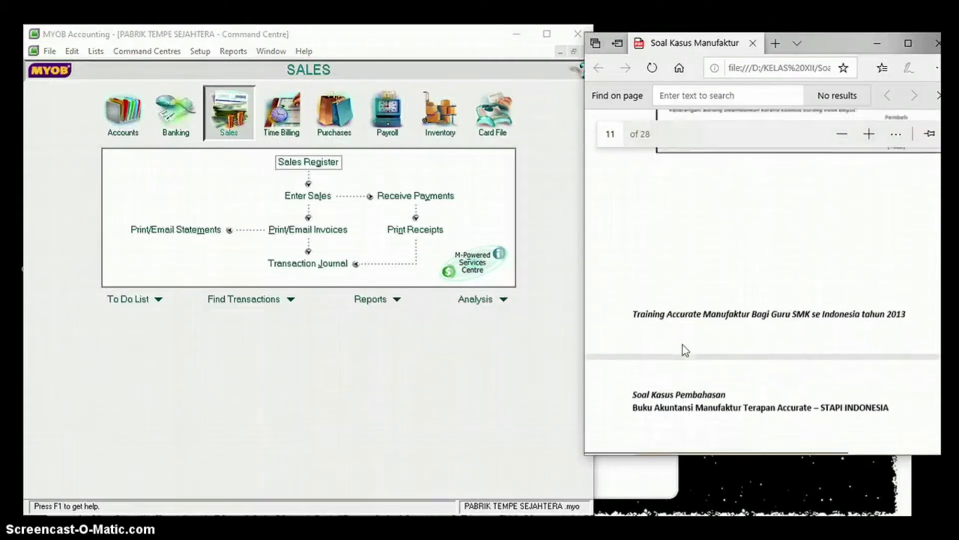
pyautogui.scroll(-5, 685, 349)
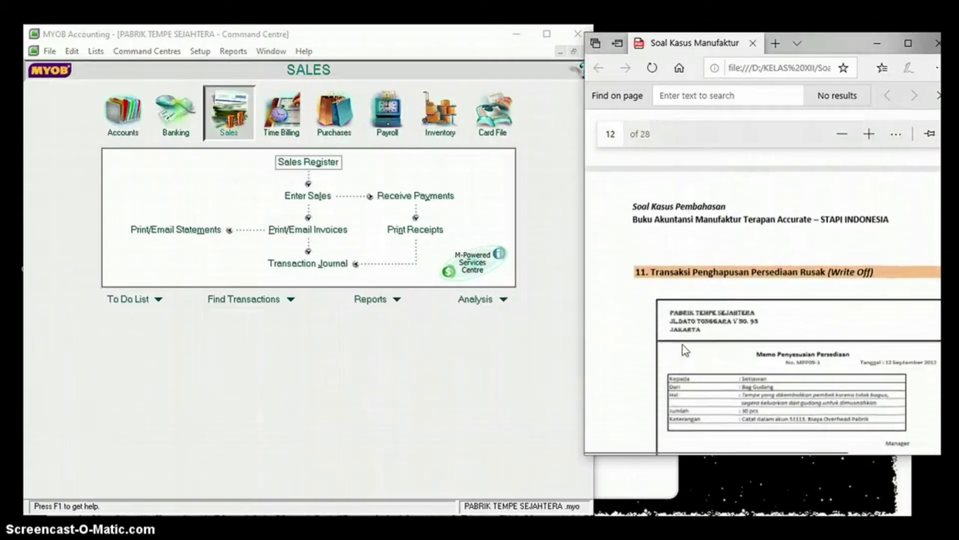
pyautogui.scroll(-1, 685, 350)
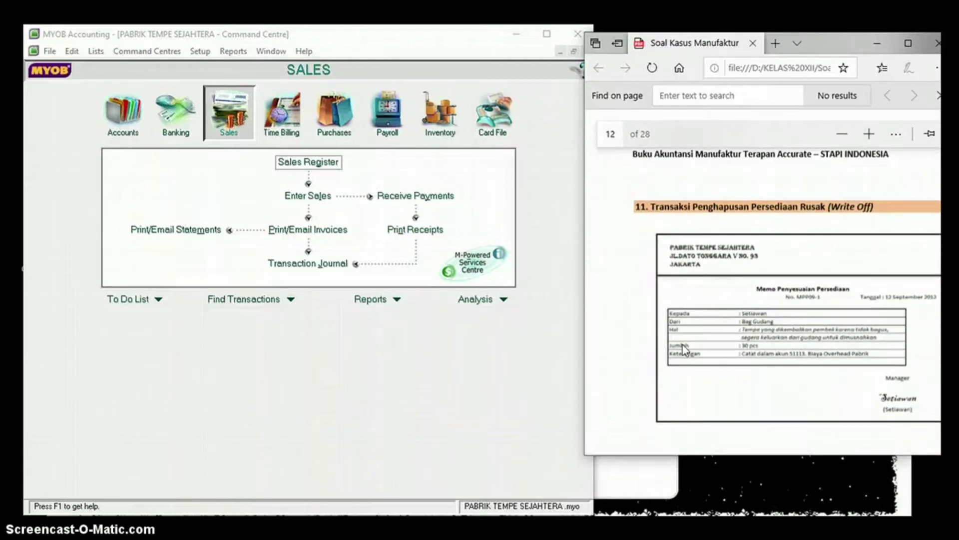
pyautogui.scroll(-2, 685, 349)
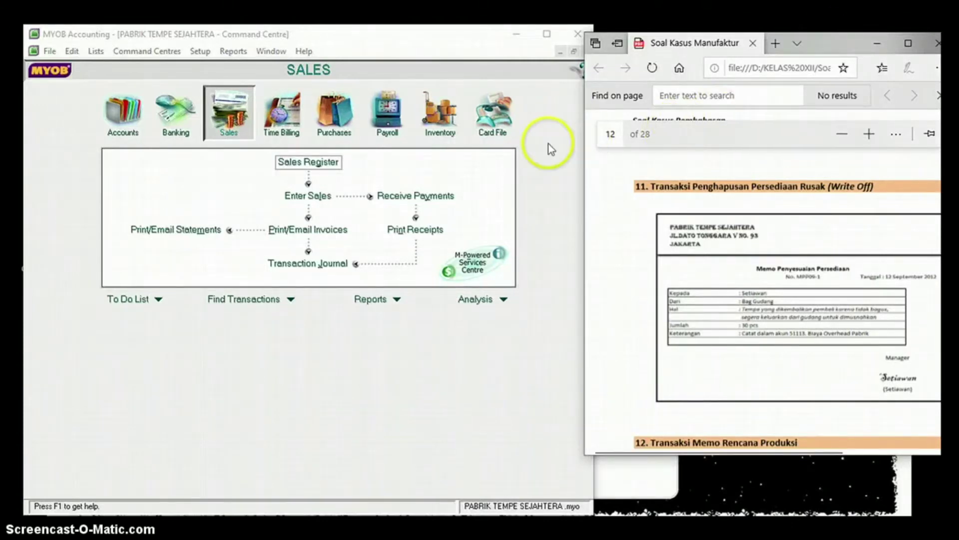
pyautogui.click(431, 122)
pyautogui.click(430, 122)
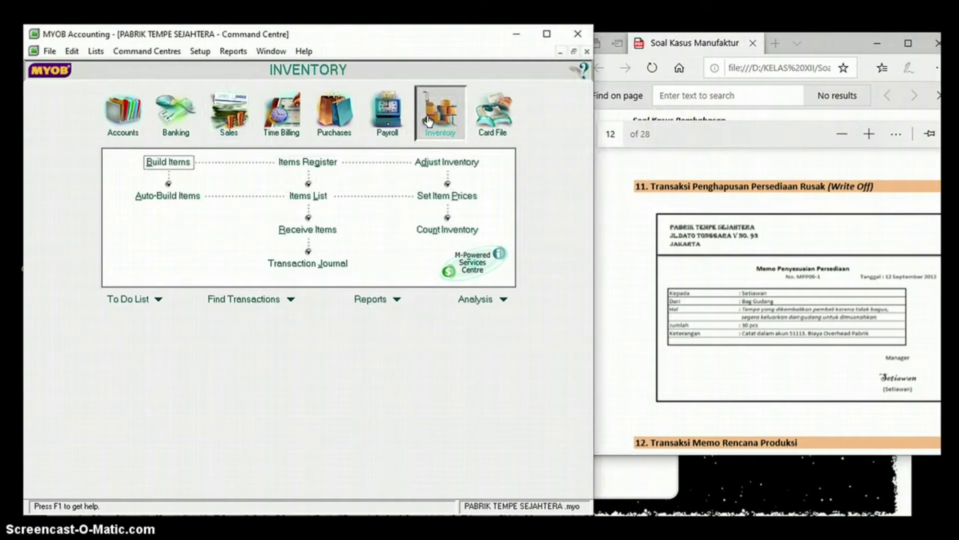
# Step: Start an inventory adjustment and number its journal entry MPP09-1
pyautogui.click(460, 168)
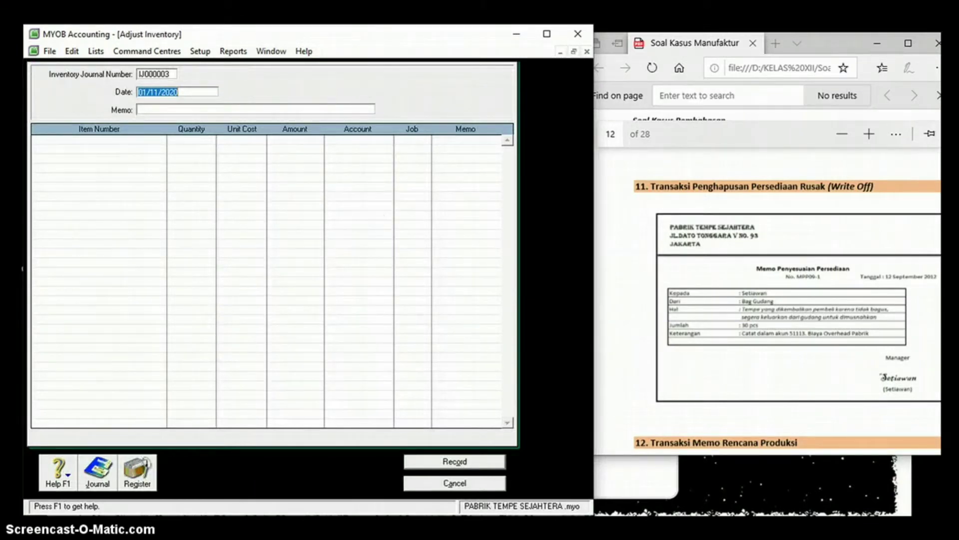
pyautogui.click(173, 76)
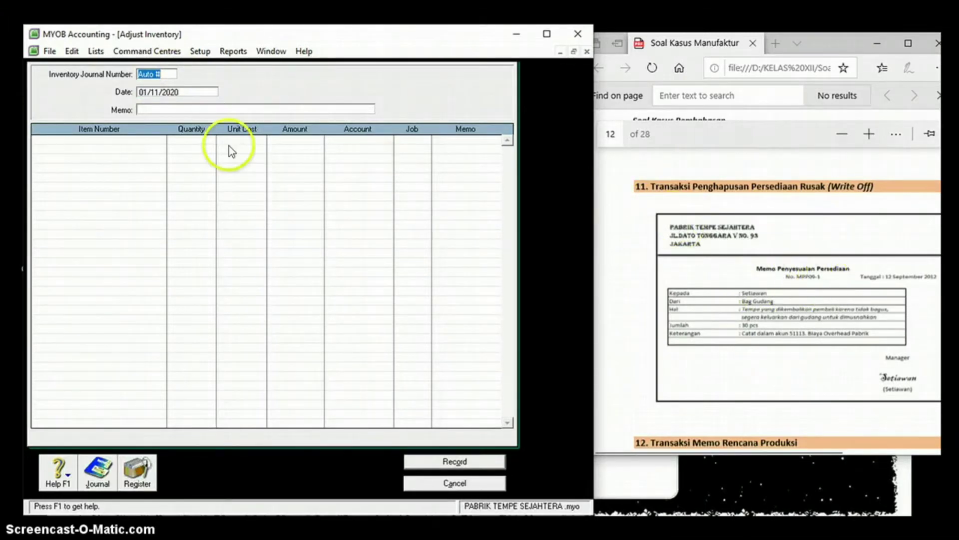
pyautogui.write('MPP')
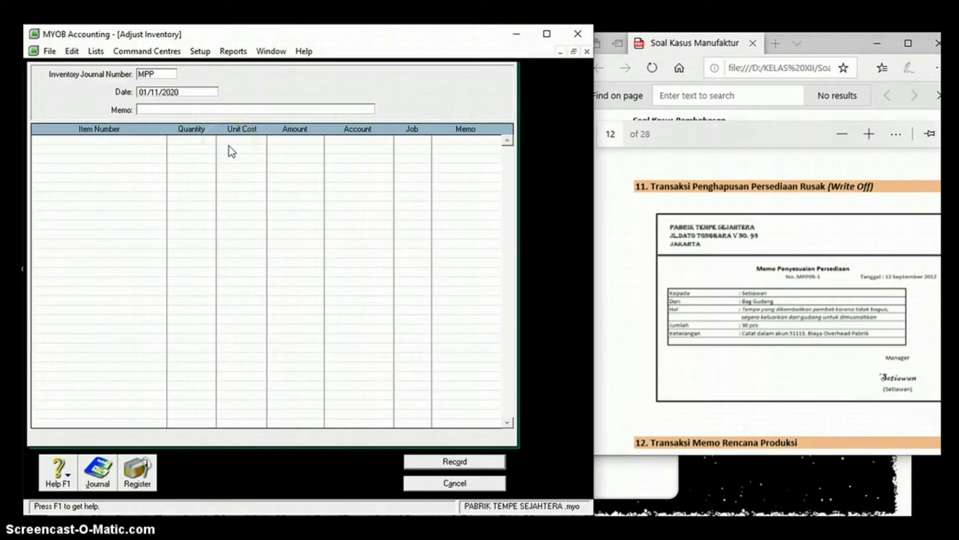
pyautogui.write('09-1')
# Step: Set the inventory adjustment's date to 12/09/2012
pyautogui.click(165, 93)
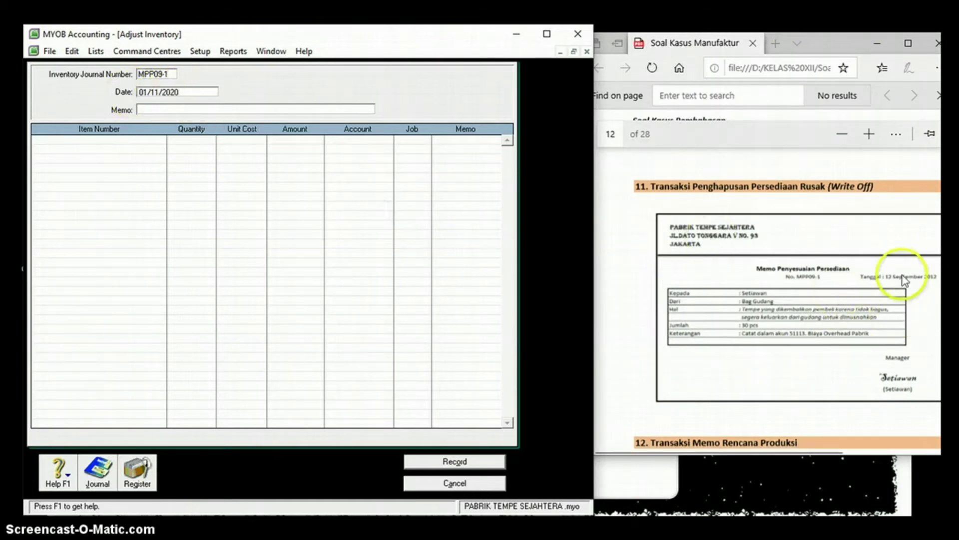
pyautogui.click(147, 98)
pyautogui.click(144, 94)
pyautogui.press('Delete')
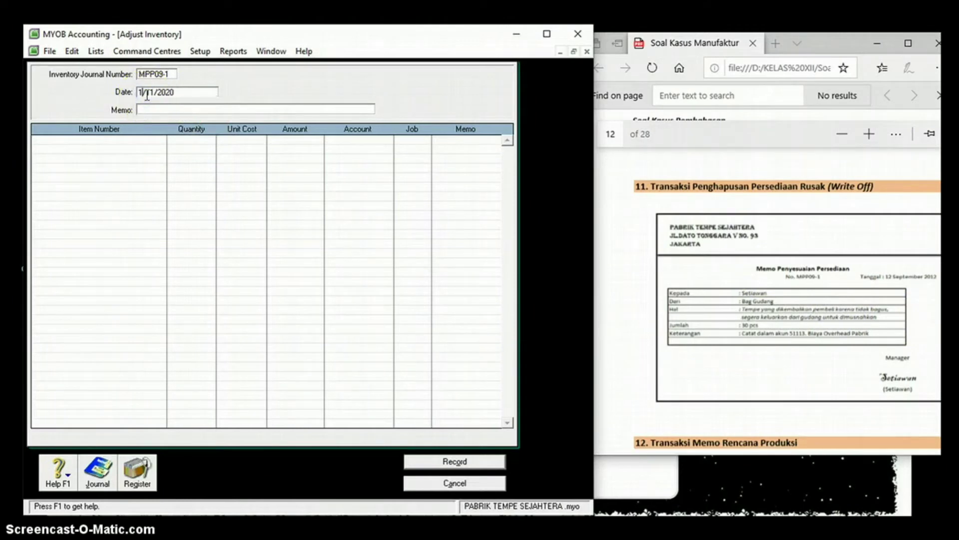
pyautogui.write('2')
pyautogui.press('Right')
pyautogui.press('Right')
pyautogui.press('Right')
pyautogui.press('BackSpace')
pyautogui.press('BackSpace')
pyautogui.write('09/201')
pyautogui.press('Delete')
pyautogui.press('Delete')
pyautogui.press('Delete')
pyautogui.write('2')
# Step: Enter the memo "TEMPE YANG HARUS DIMUSNAHKAN" for the inventory adjustment
pyautogui.click(153, 108)
pyautogui.write('TEMPE YANG HARUS DIMUSNA')
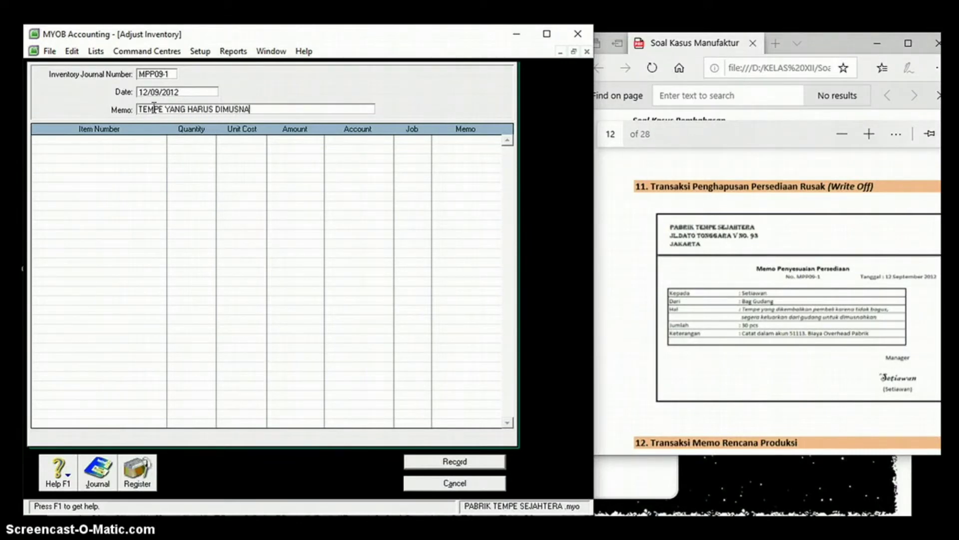
pyautogui.write('HKAN')
# Step: Add item P001 (TEMPE) to the first adjustment line with a quantity of -30
pyautogui.click(66, 141)
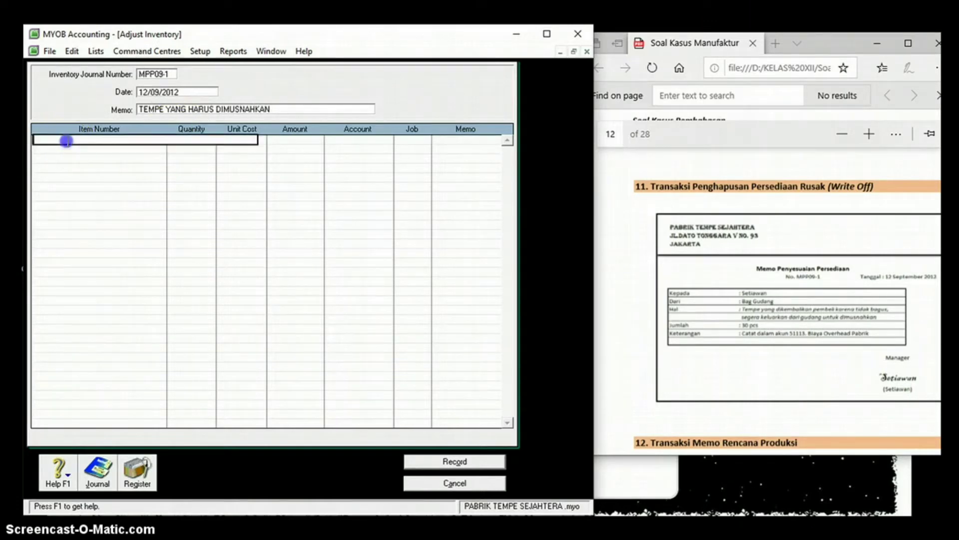
pyautogui.write('30')
pyautogui.press('Tab')
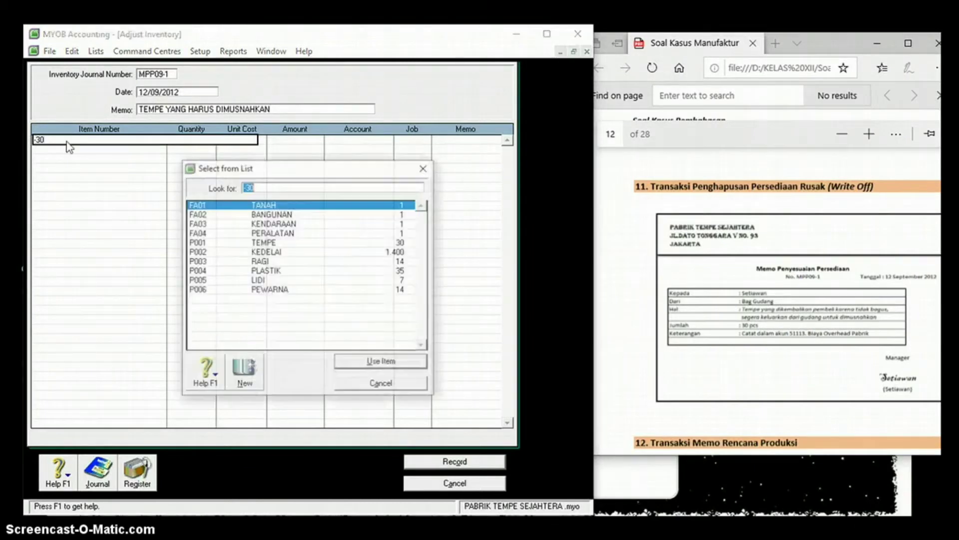
pyautogui.doubleClick(272, 243)
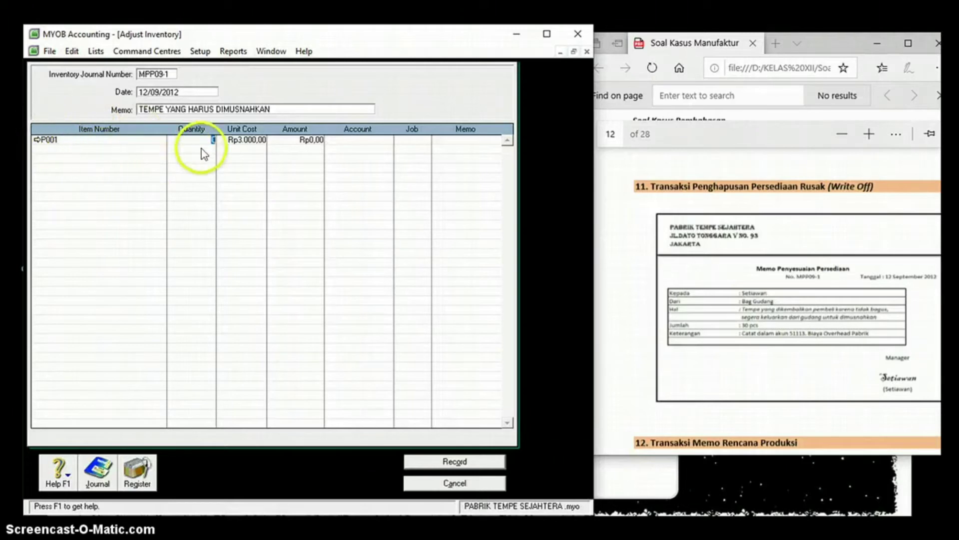
pyautogui.write('-30')
pyautogui.click(204, 149)
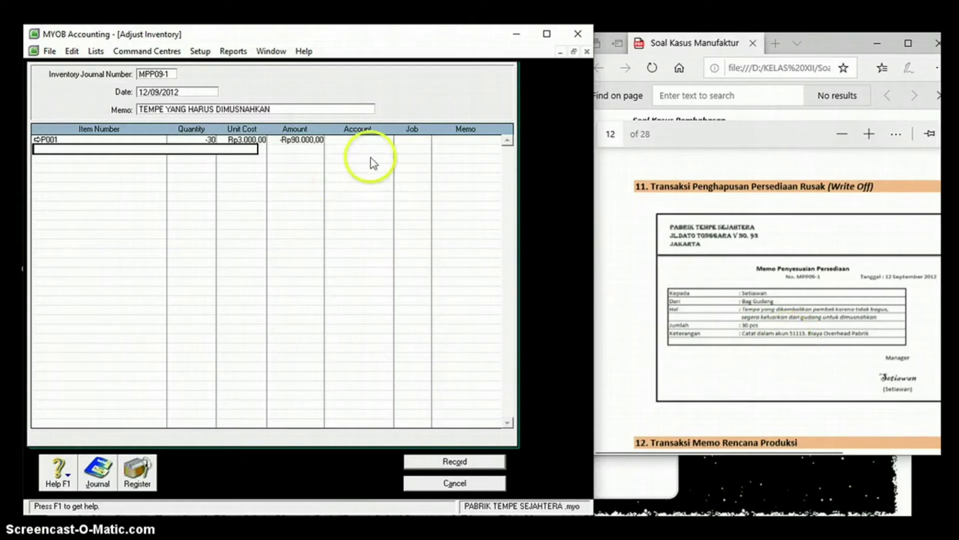
# Step: Assign account 5-1113 Actual Factory Overhead to the P001 adjustment line
pyautogui.click(373, 140)
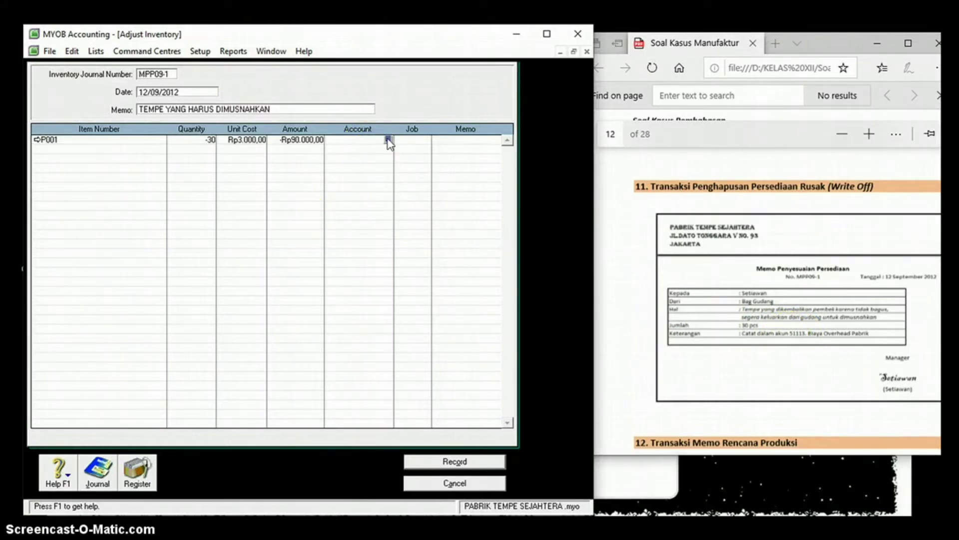
pyautogui.write('6')
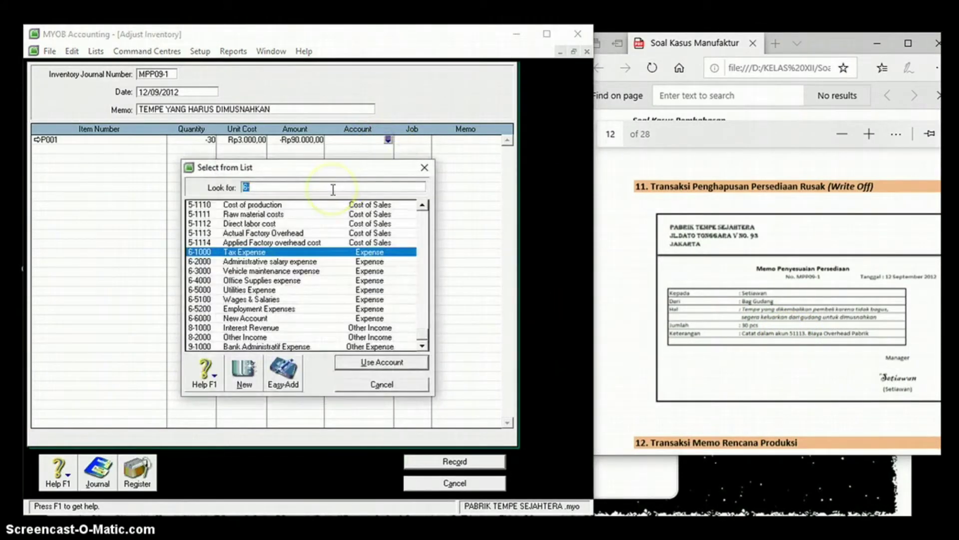
pyautogui.click(332, 190)
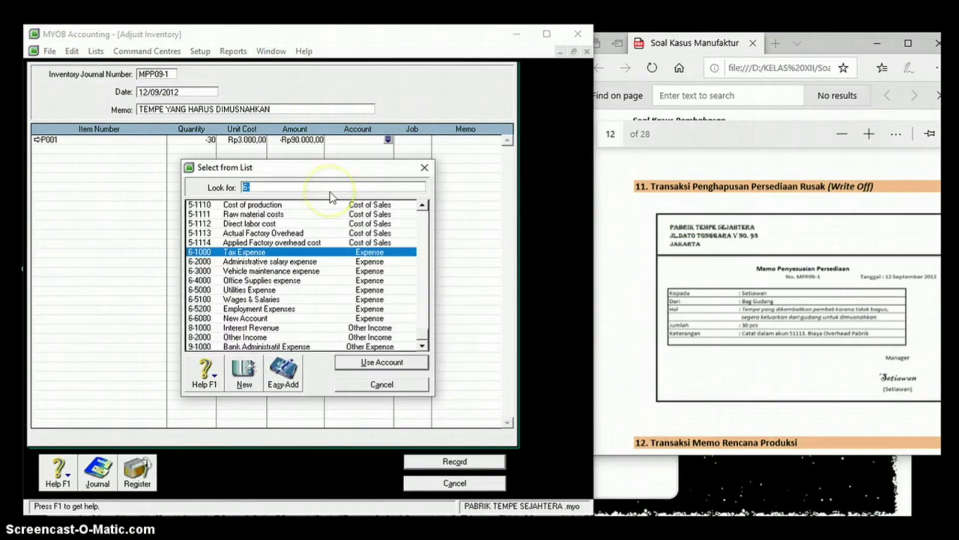
pyautogui.write('5')
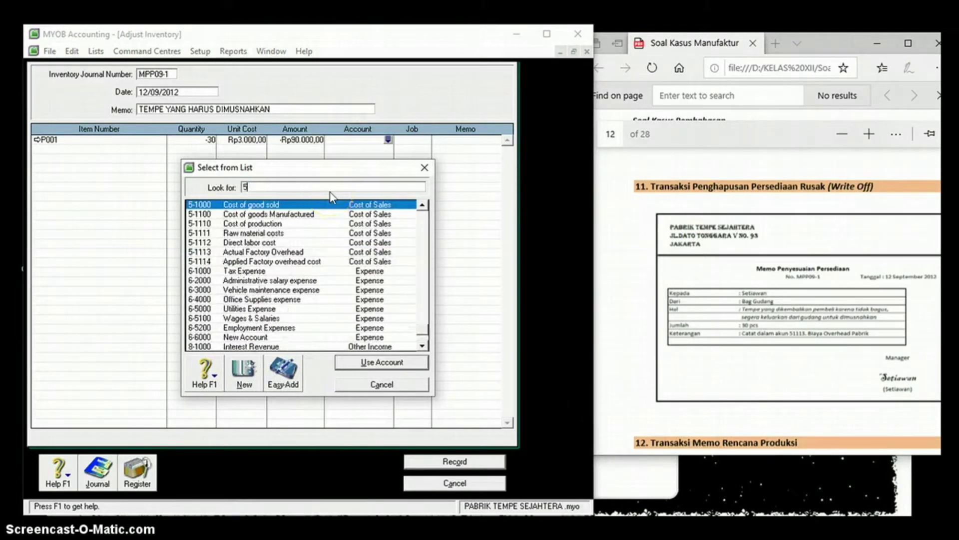
pyautogui.write('-1113')
pyautogui.doubleClick(259, 252)
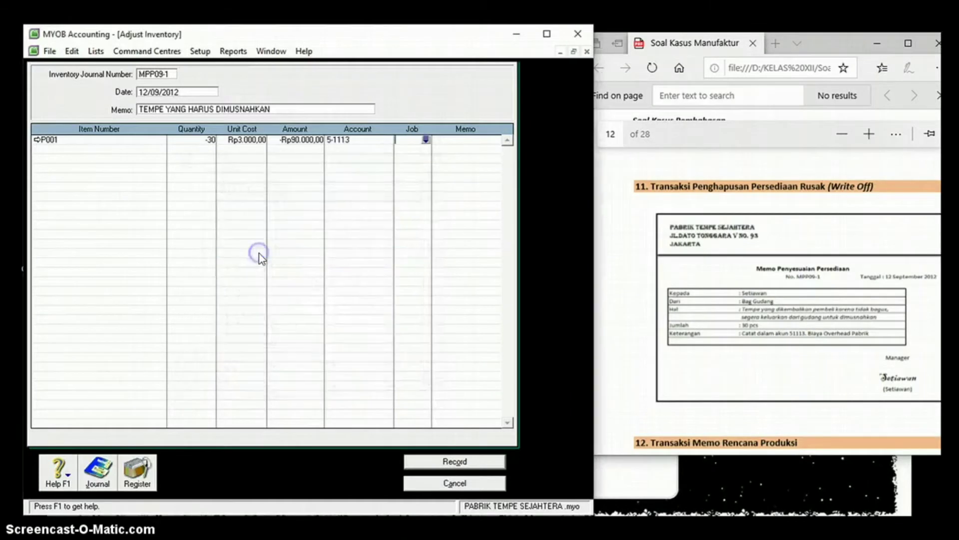
pyautogui.click(435, 274)
pyautogui.click(411, 243)
pyautogui.click(718, 234)
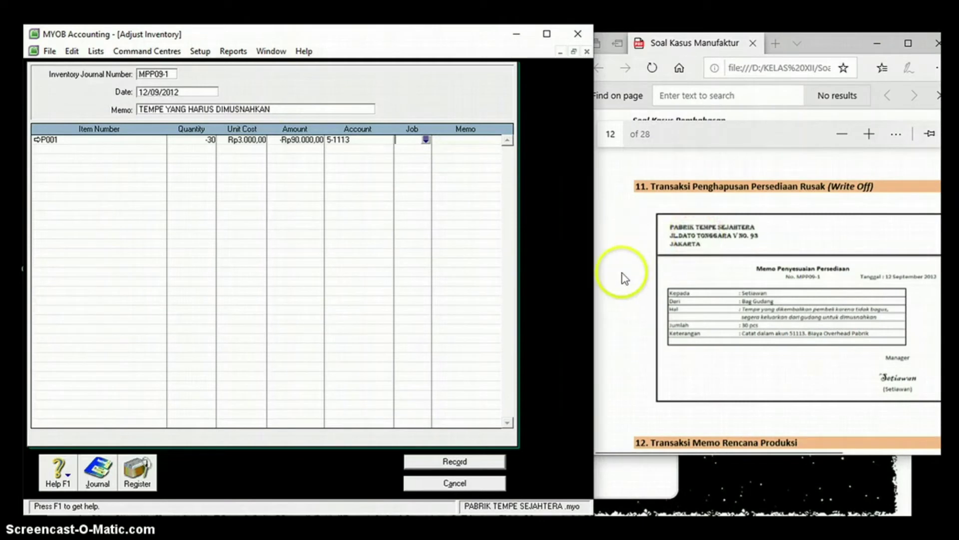
# Step: Preview the journal recap of the write-off, record the adjustment, and close the Adjust Inventory window
pyautogui.hotkey('ctrl', 'r')
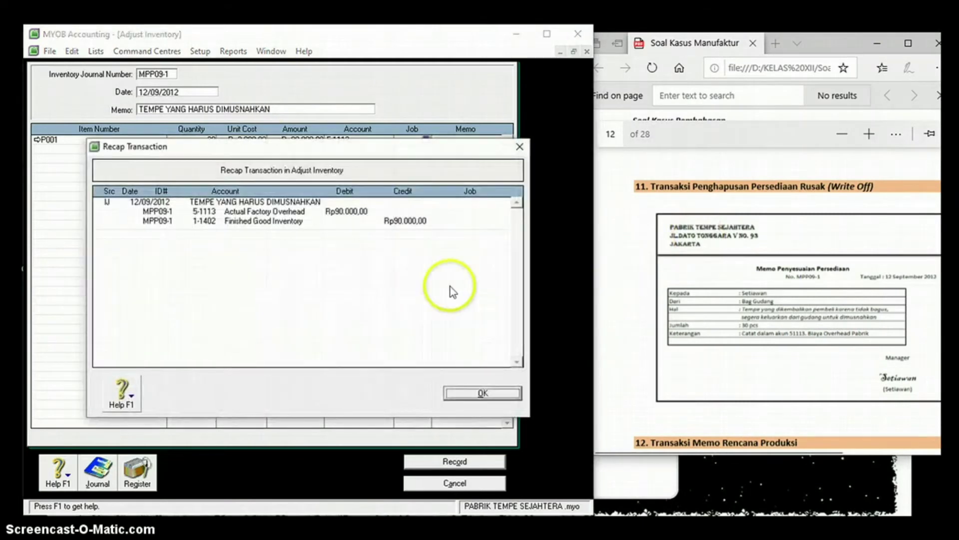
pyautogui.click(483, 393)
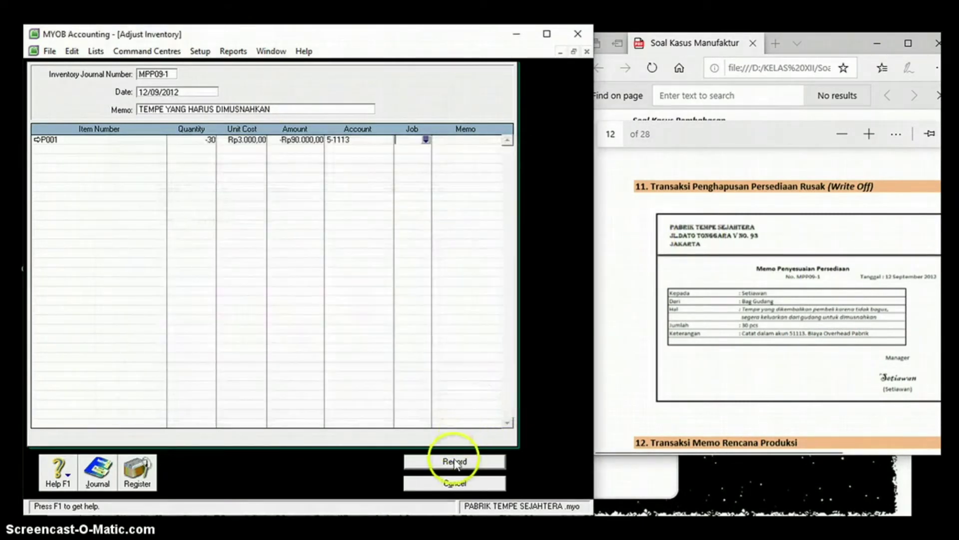
pyautogui.click(455, 461)
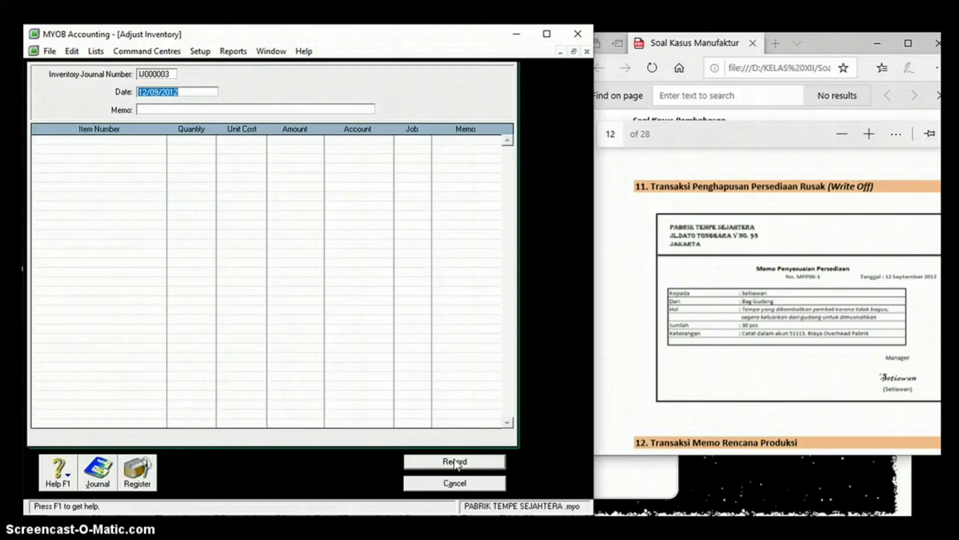
pyautogui.click(447, 484)
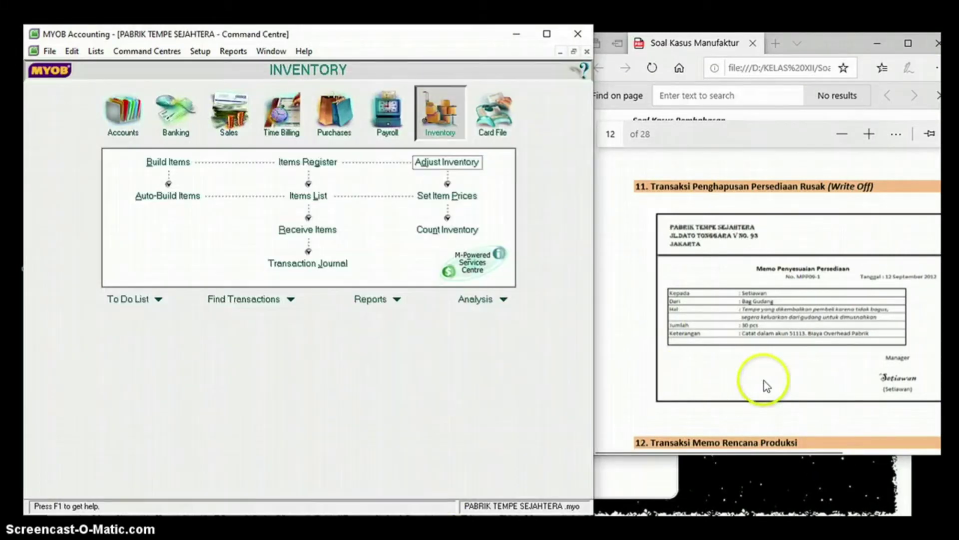
# Step: Review transaction 12, the production plan memo, in the case PDF
pyautogui.click(764, 380)
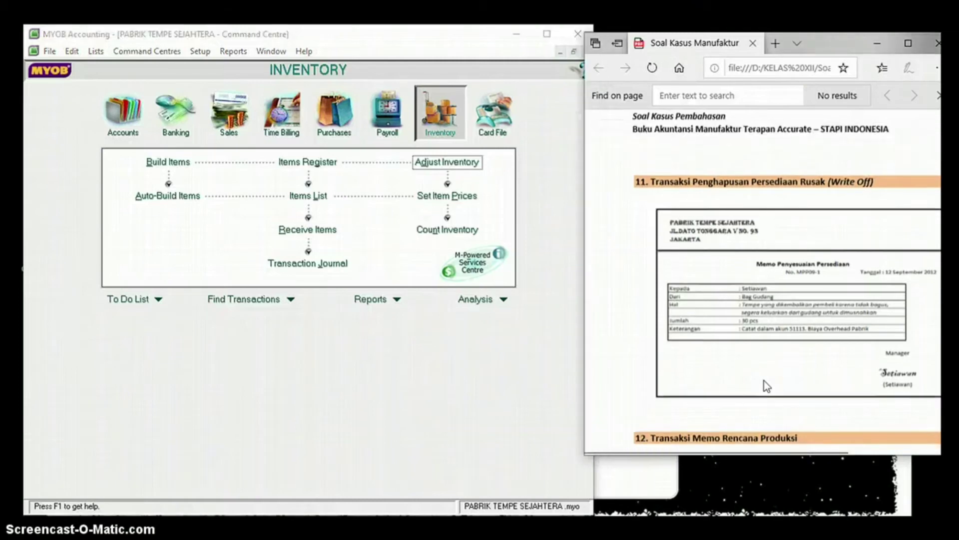
pyautogui.scroll(-2, 764, 379)
pyautogui.scroll(-4, 764, 380)
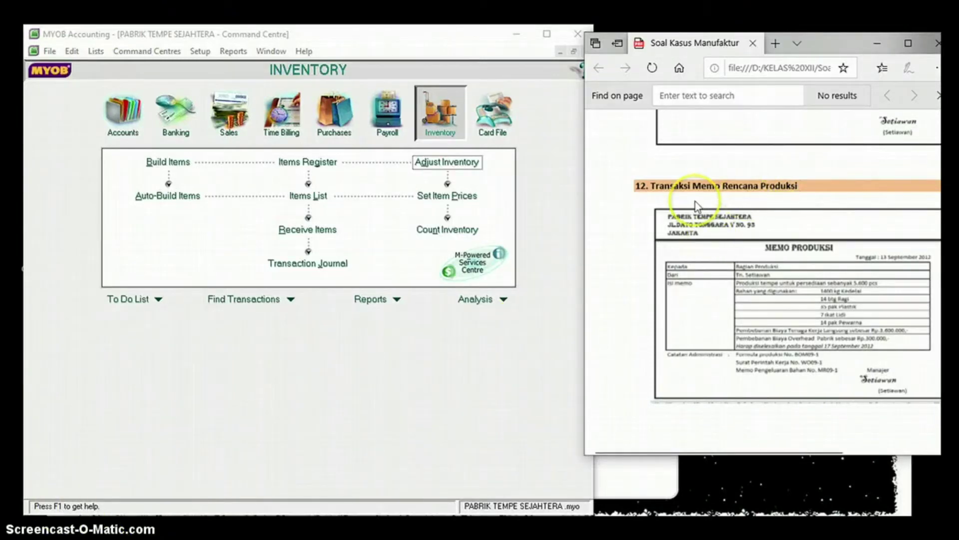
# Step: Start a new inventory adjustment in MYOB with journal number BOM09-1 and date 13/09/2012
pyautogui.click(453, 118)
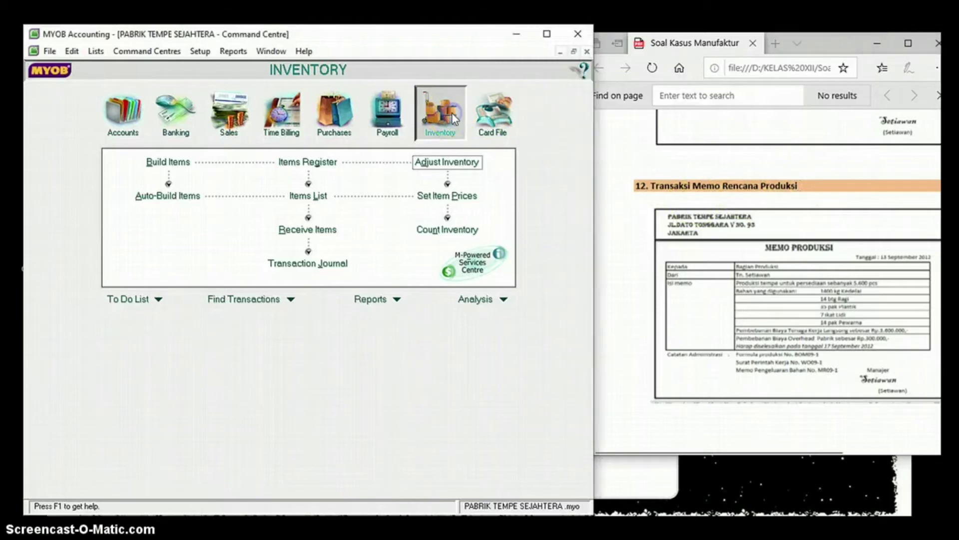
pyautogui.click(443, 161)
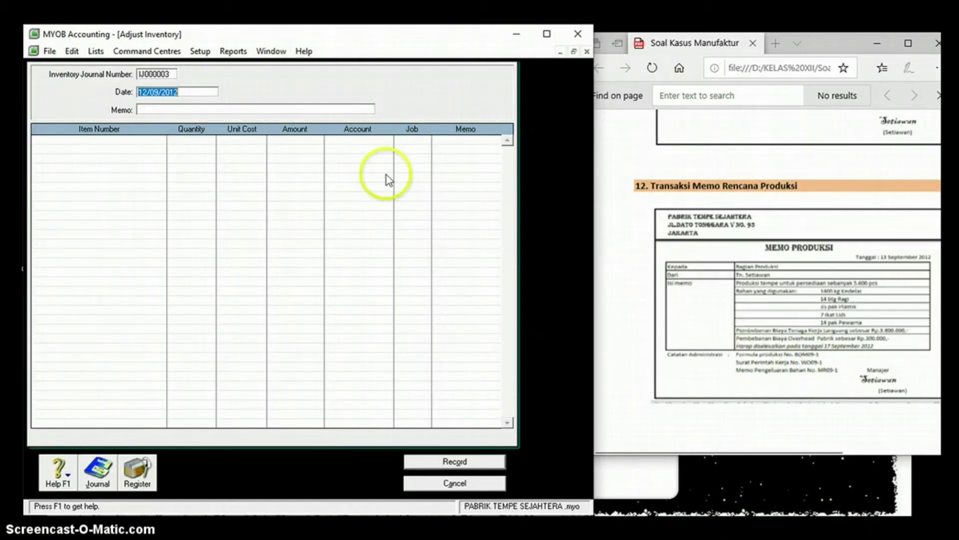
pyautogui.click(161, 75)
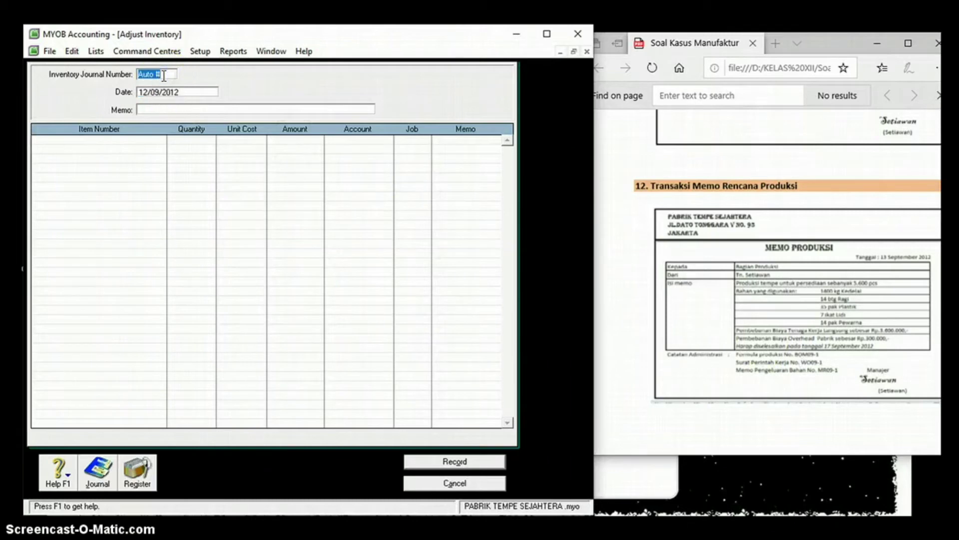
pyautogui.write('BOM09-1')
pyautogui.click(147, 93)
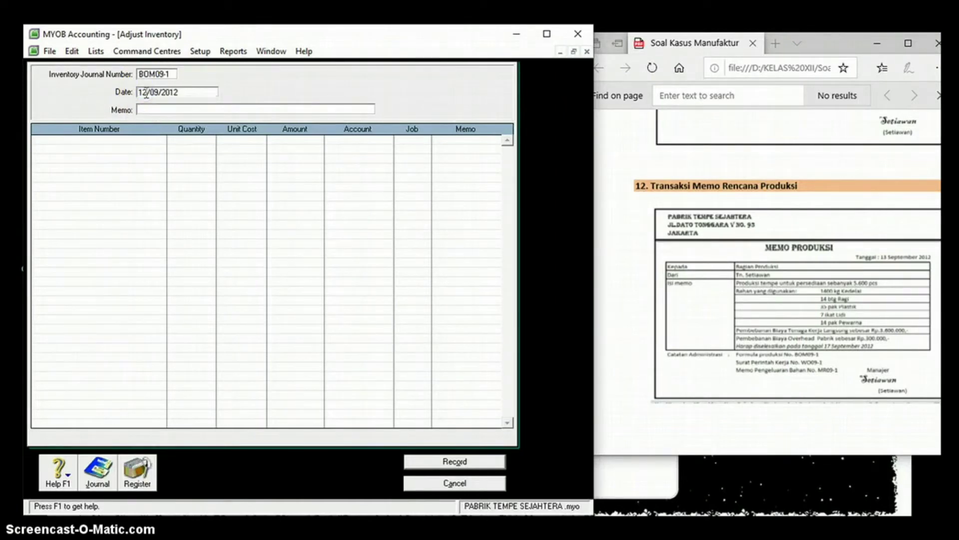
pyautogui.press('BackSpace')
pyautogui.write('3')
# Step: Enter the memo "PRODUKSI TEMPE" for the production adjustment
pyautogui.click(176, 112)
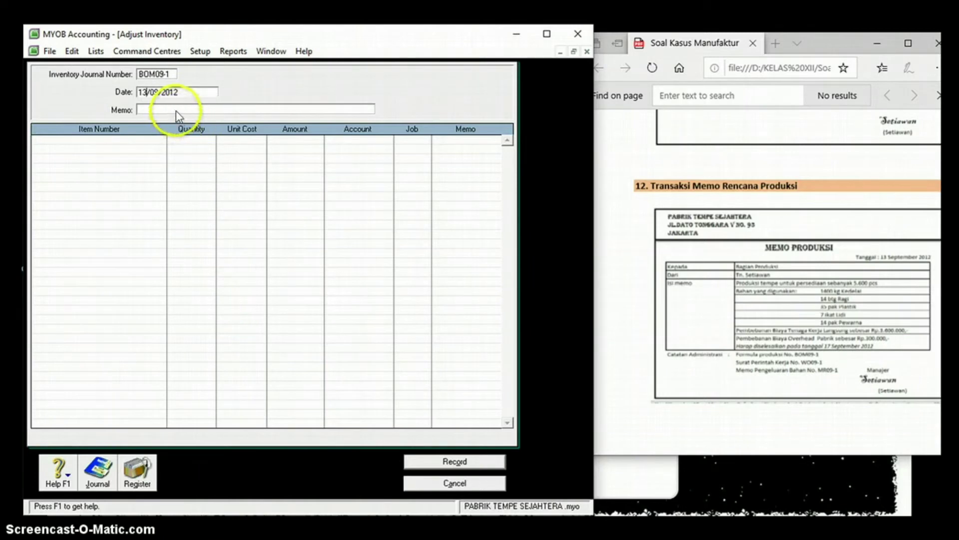
pyautogui.write('PRO')
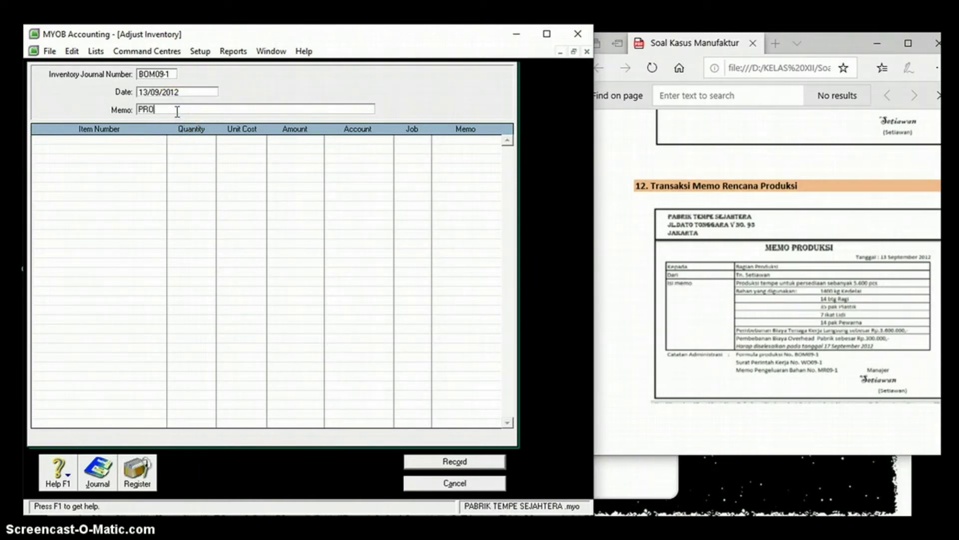
pyautogui.write('DUKSI TEMPE')
# Step: Add item P002 (KEDELAI) to the first adjustment line with a quantity of 14000
pyautogui.click(122, 139)
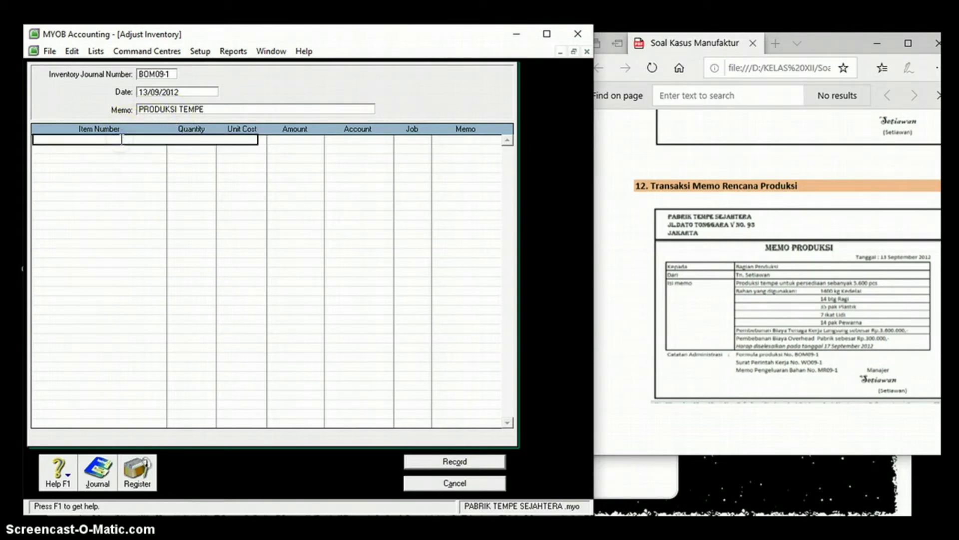
pyautogui.write('KEDELAI')
pyautogui.press('BackSpace')
pyautogui.write('I')
pyautogui.press('Tab')
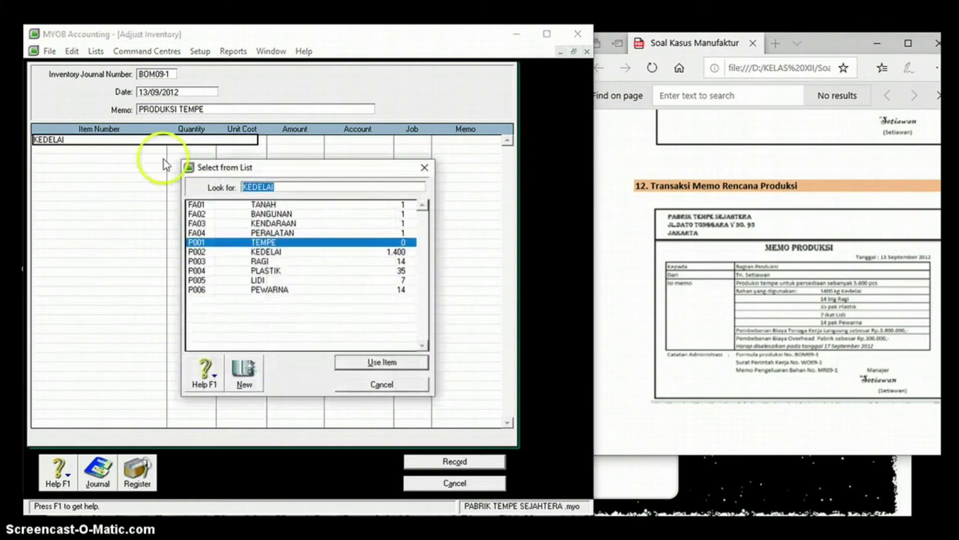
pyautogui.doubleClick(259, 252)
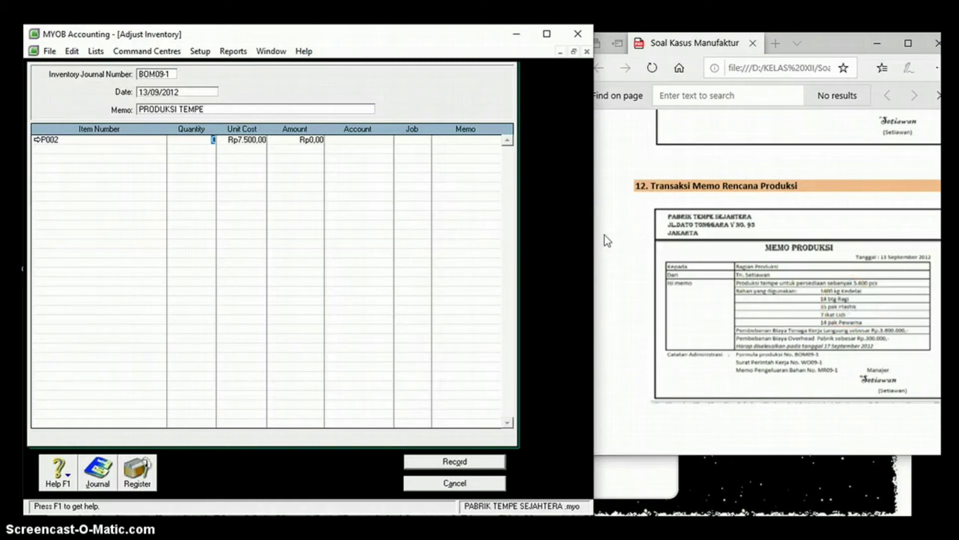
pyautogui.write('14000')
pyautogui.press('Return')
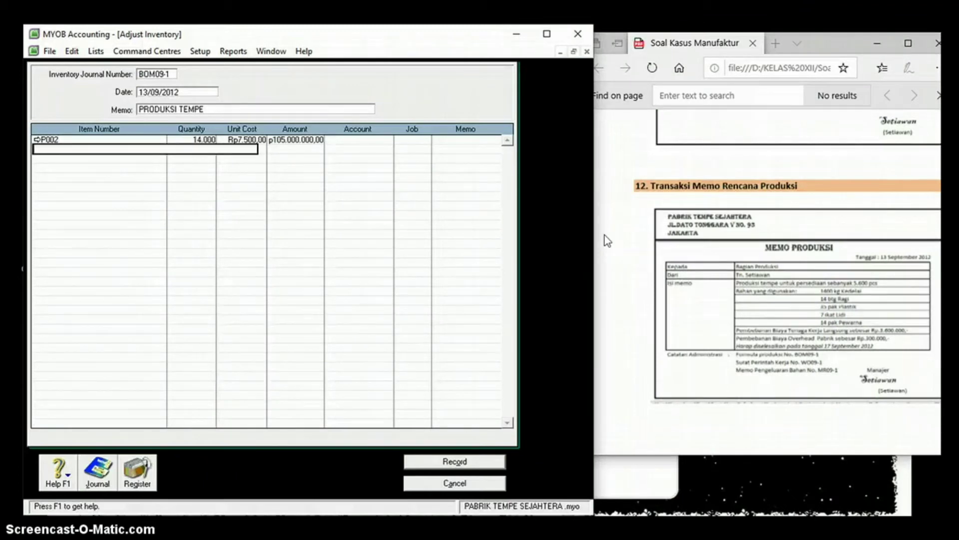
# Step: Add item P003 (RAGI) to the second adjustment line with a quantity of 14
pyautogui.click(625, 235)
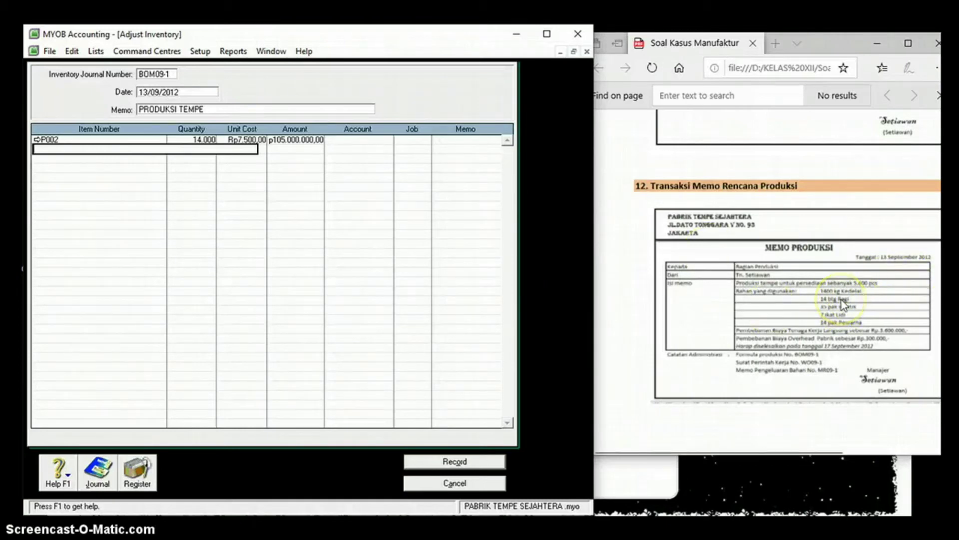
pyautogui.write('RAG')
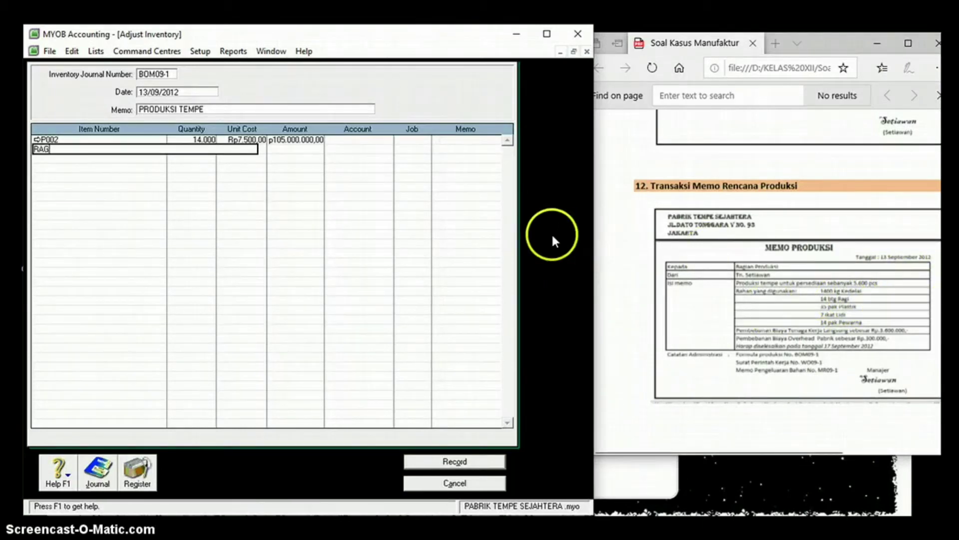
pyautogui.write('I')
pyautogui.press('Tab')
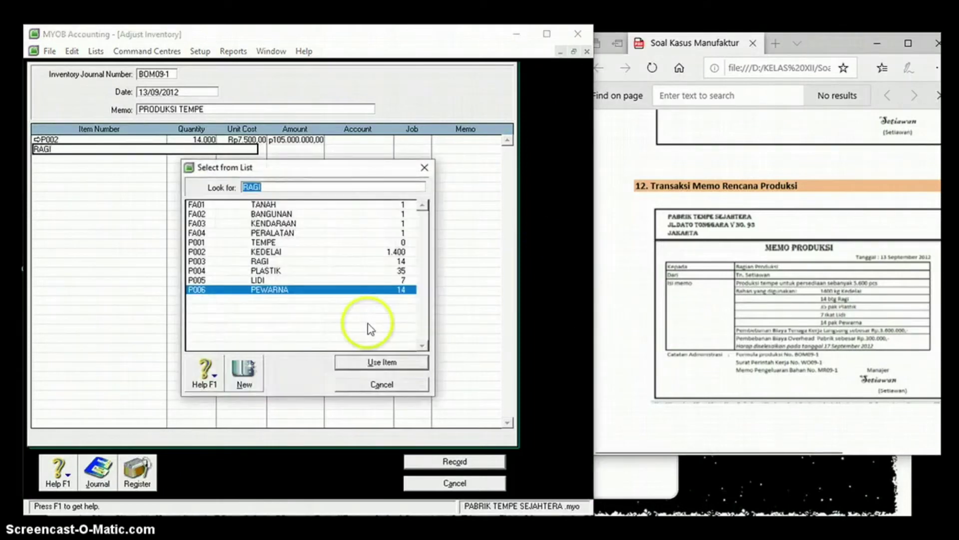
pyautogui.doubleClick(264, 260)
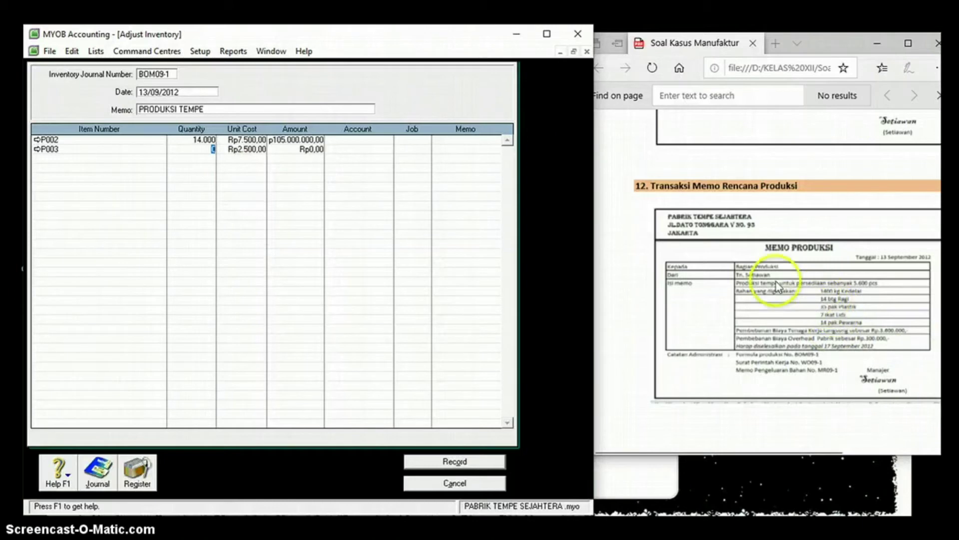
pyautogui.press('Return')
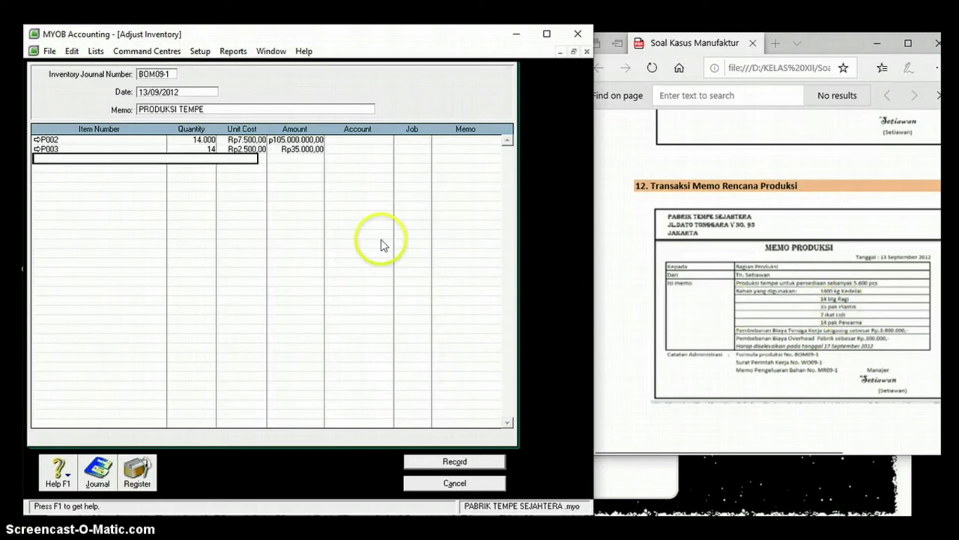
# Step: Add item P004 (PLASTIK) to the third adjustment line with a quantity of 35, as listed in the production memo
pyautogui.write('PAK PLASTIK')
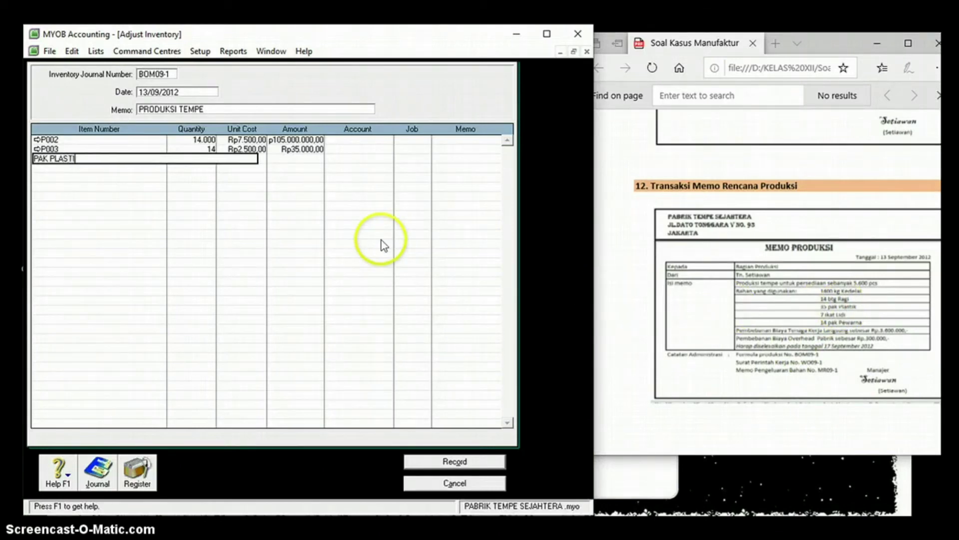
pyautogui.press('Tab')
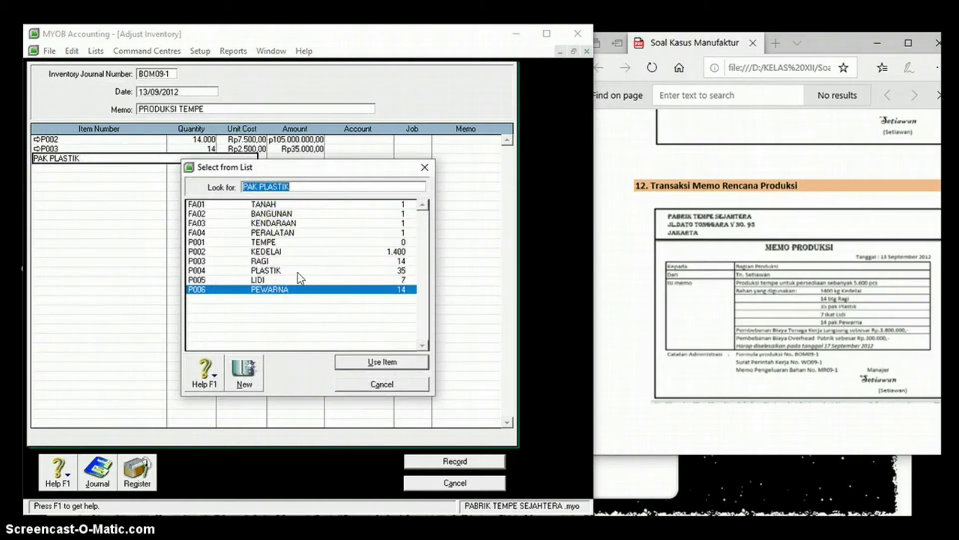
pyautogui.doubleClick(297, 272)
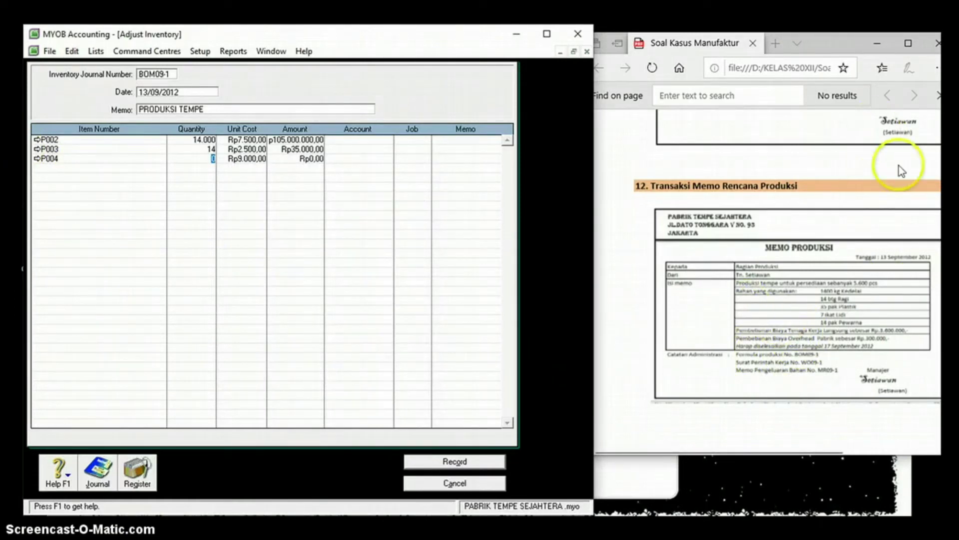
pyautogui.click(857, 185)
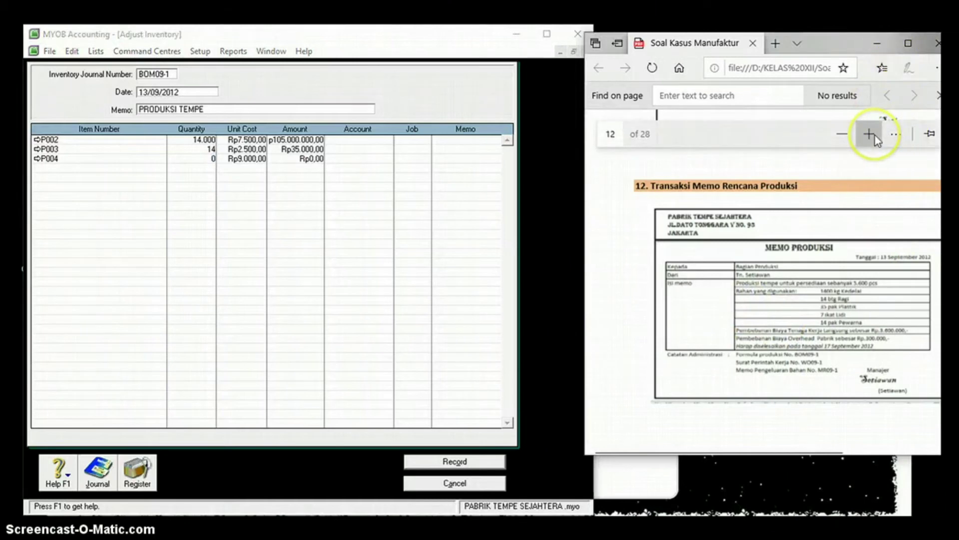
pyautogui.click(872, 135)
pyautogui.click(869, 134)
pyautogui.click(869, 134)
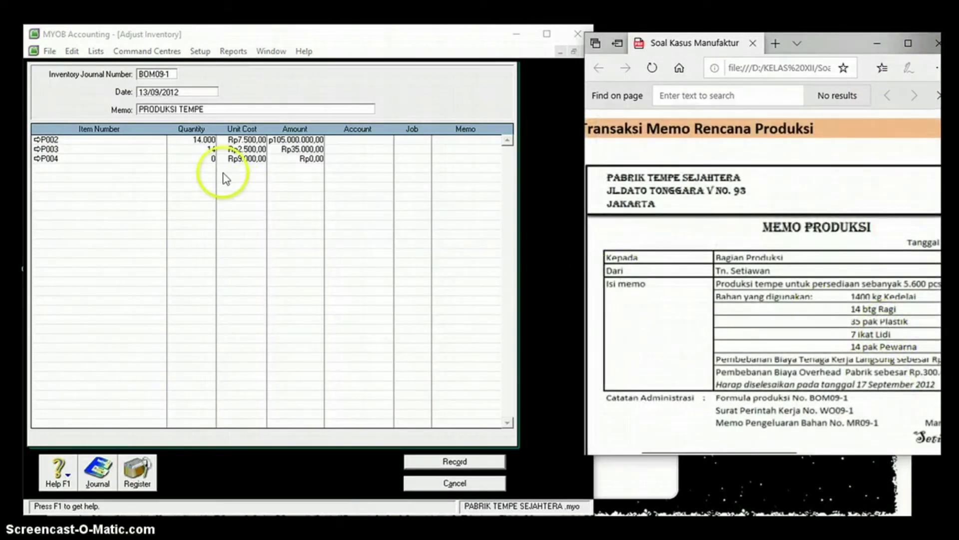
pyautogui.click(212, 158)
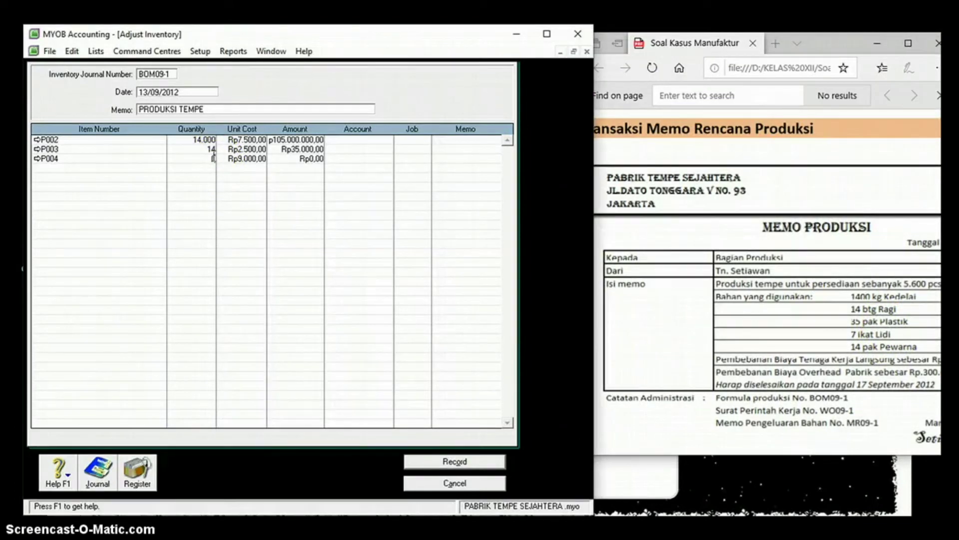
pyautogui.click(122, 163)
pyautogui.click(113, 165)
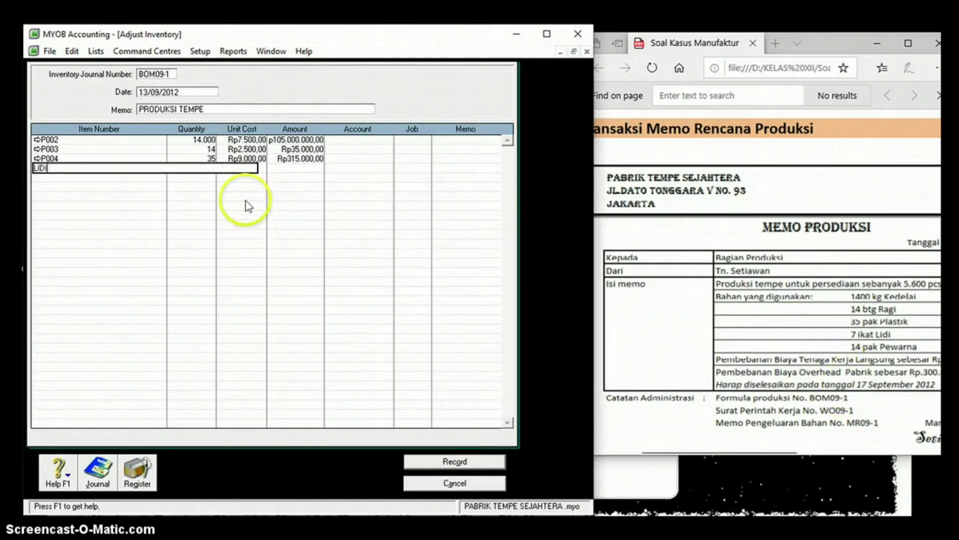
# Step: Add item P005 (LIDI) to the fourth adjustment line with a quantity of 7
pyautogui.write('LIDI')
pyautogui.press('Tab')
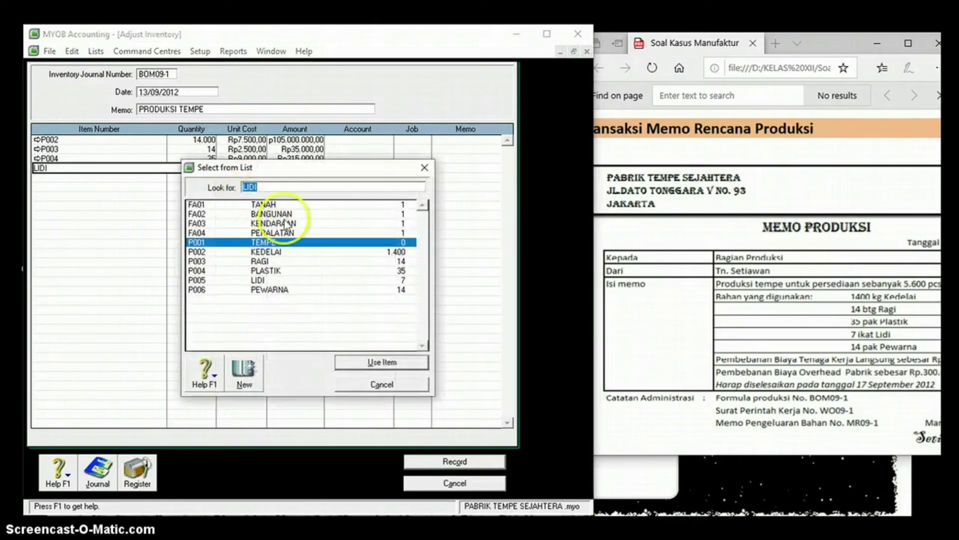
pyautogui.click(267, 280)
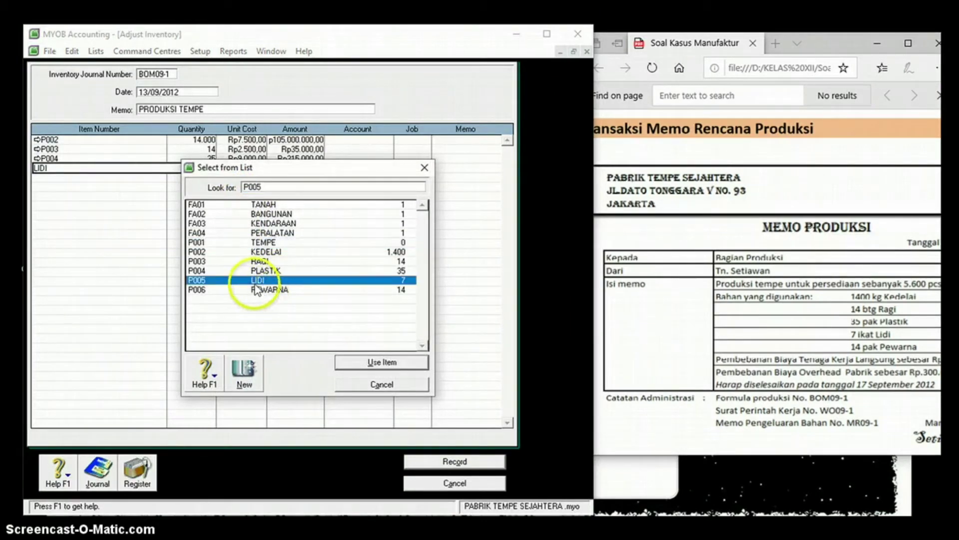
pyautogui.doubleClick(254, 281)
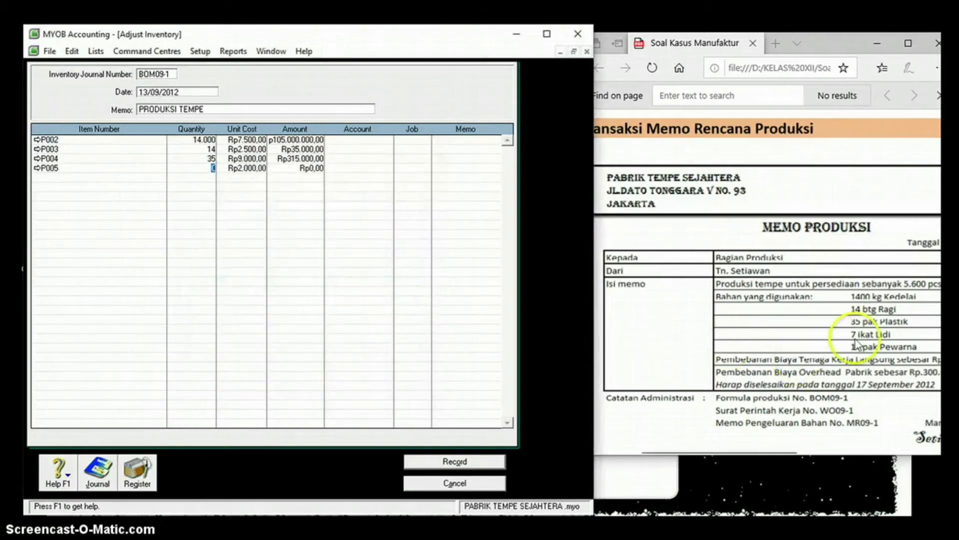
pyautogui.write('7')
pyautogui.press('Return')
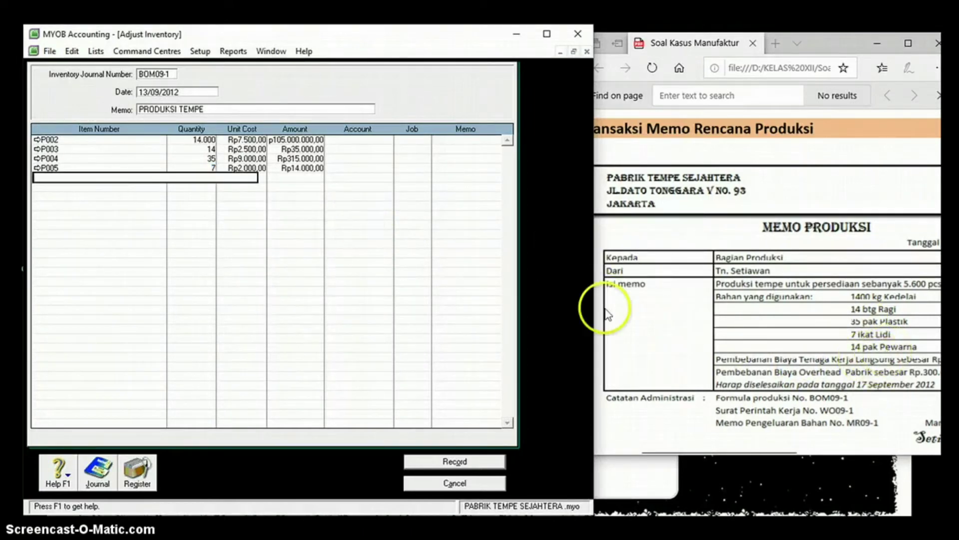
# Step: Add item P006 (PEWARNA) to the fifth adjustment line with a quantity of 14
pyautogui.write('PEWARNA')
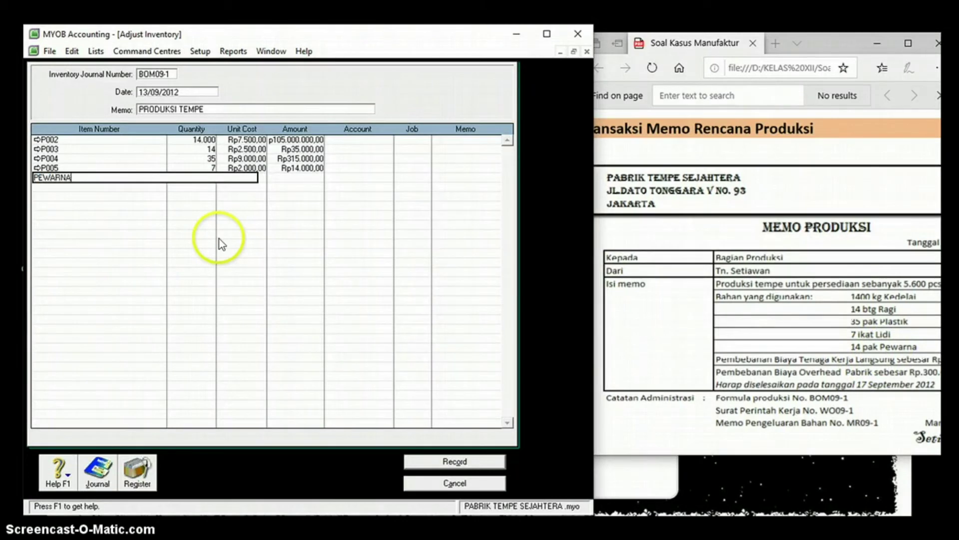
pyautogui.press('Tab')
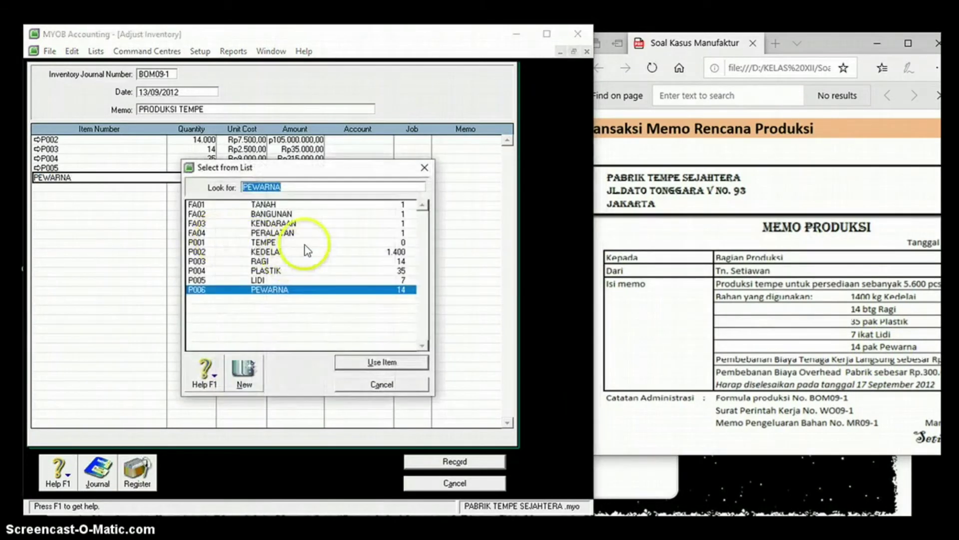
pyautogui.doubleClick(275, 291)
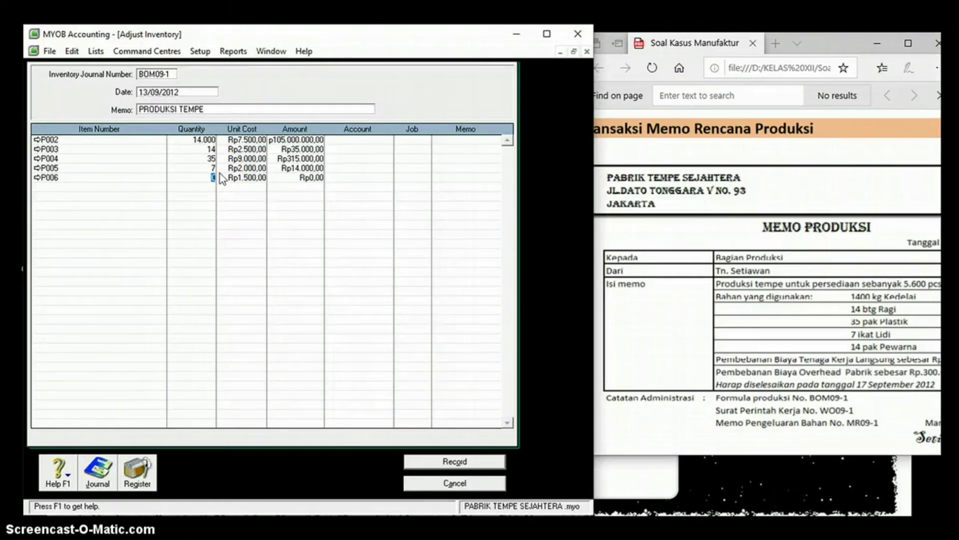
pyautogui.write('14')
pyautogui.press('Return')
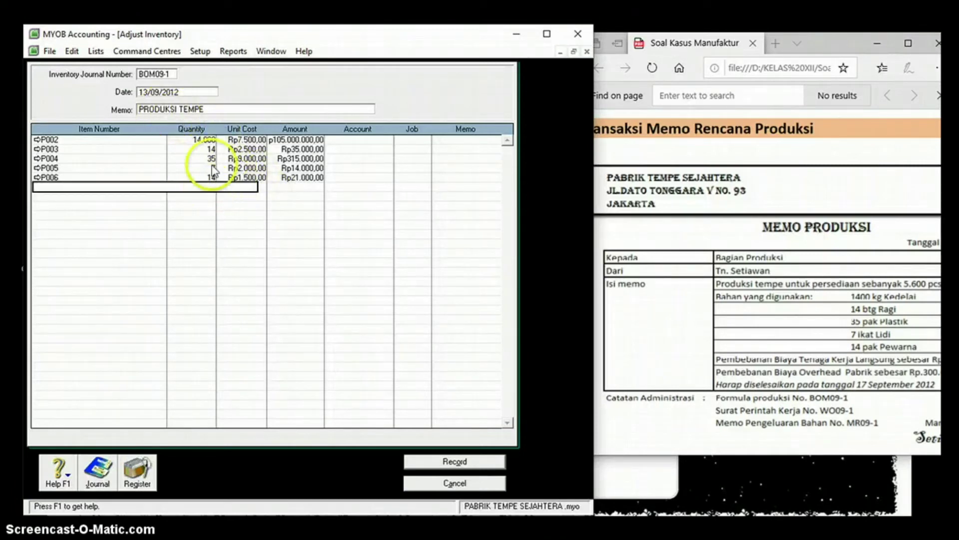
pyautogui.click(264, 222)
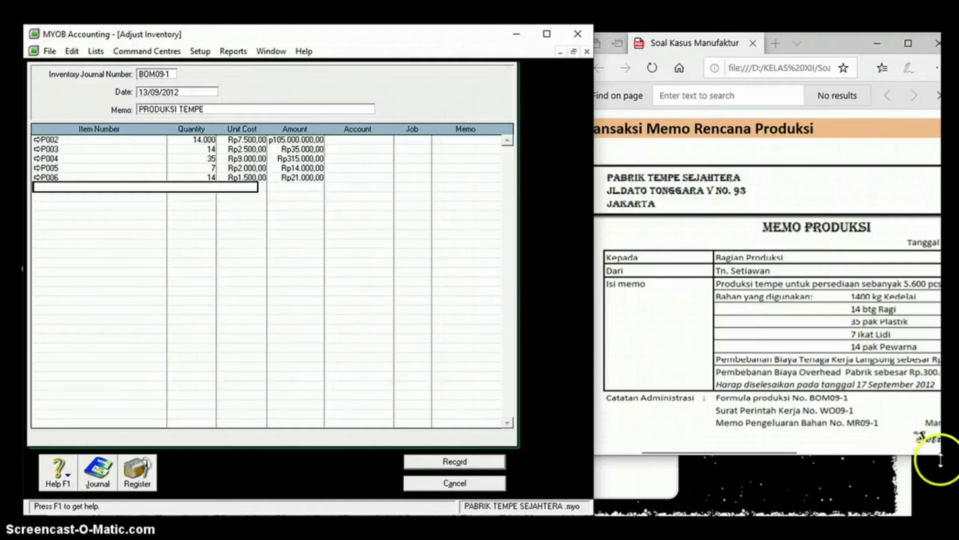
# Step: Assign account 5-1113 (Actual Factory Overhead) to the P002, P003 and P004 adjustment lines
pyautogui.click(380, 140)
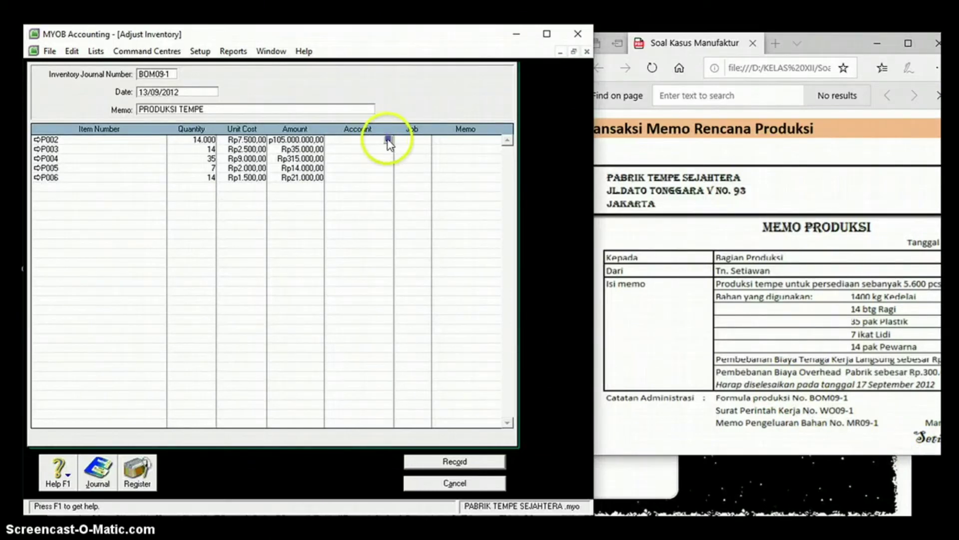
pyautogui.click(389, 140)
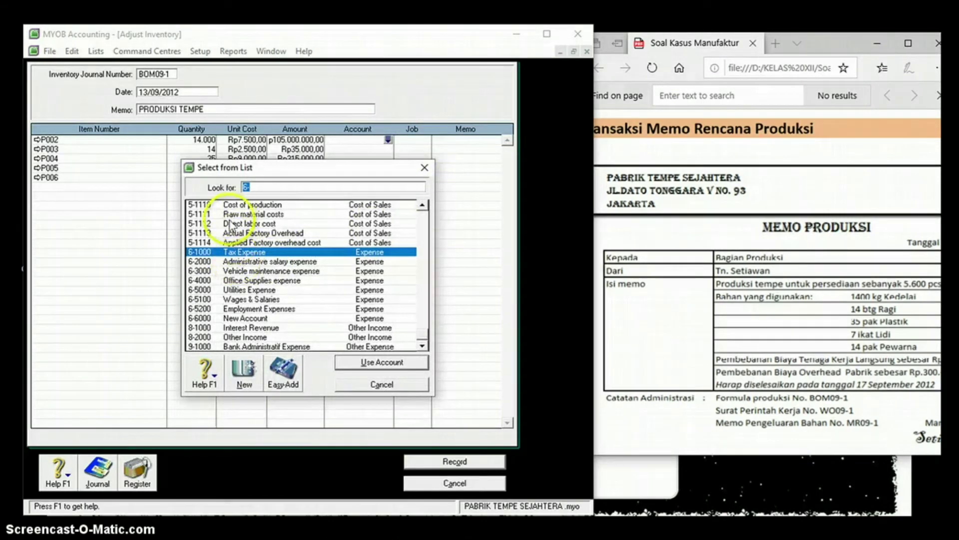
pyautogui.doubleClick(217, 233)
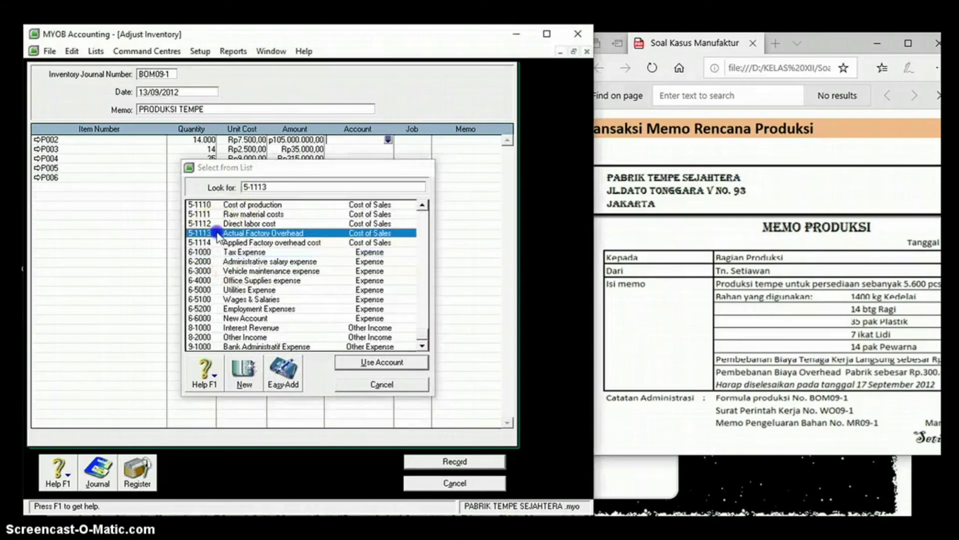
pyautogui.click(386, 150)
pyautogui.click(388, 149)
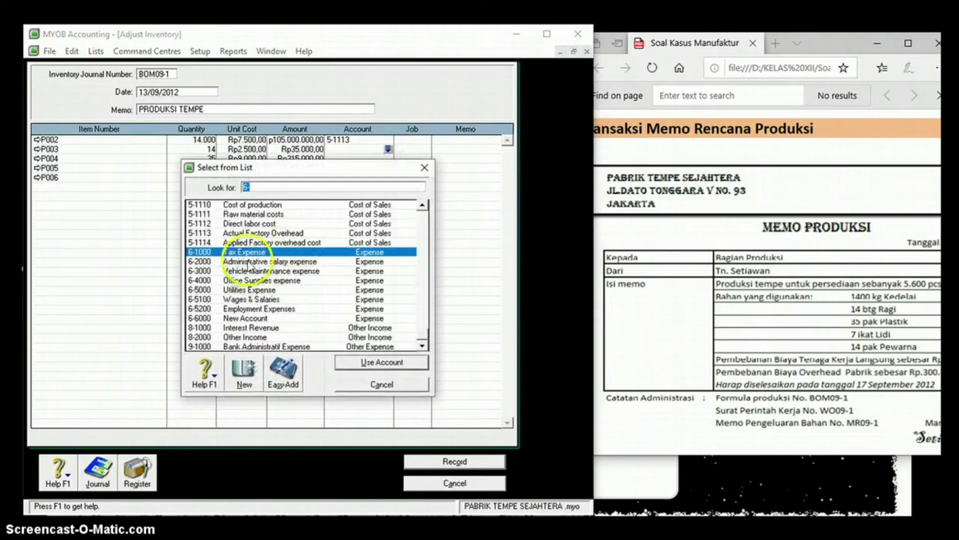
pyautogui.doubleClick(242, 233)
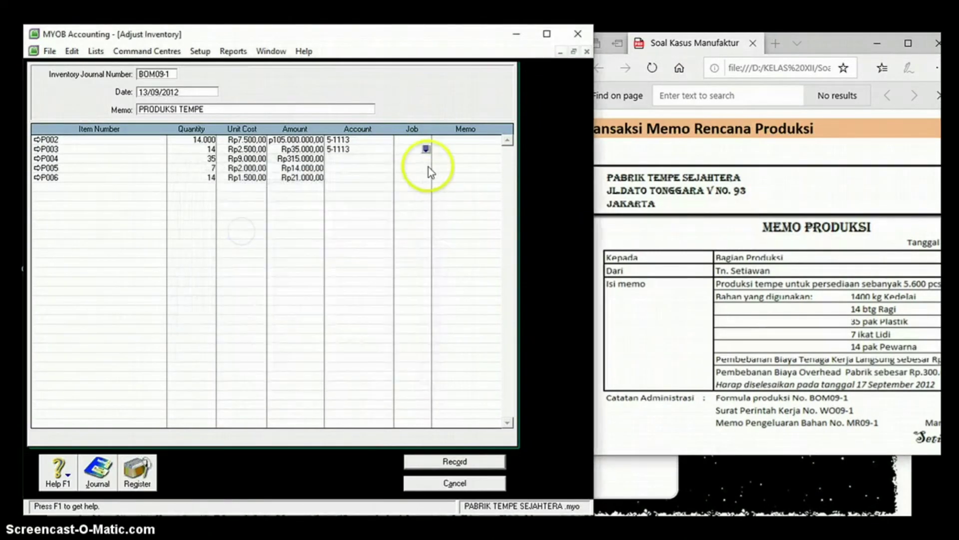
pyautogui.click(382, 159)
pyautogui.click(389, 158)
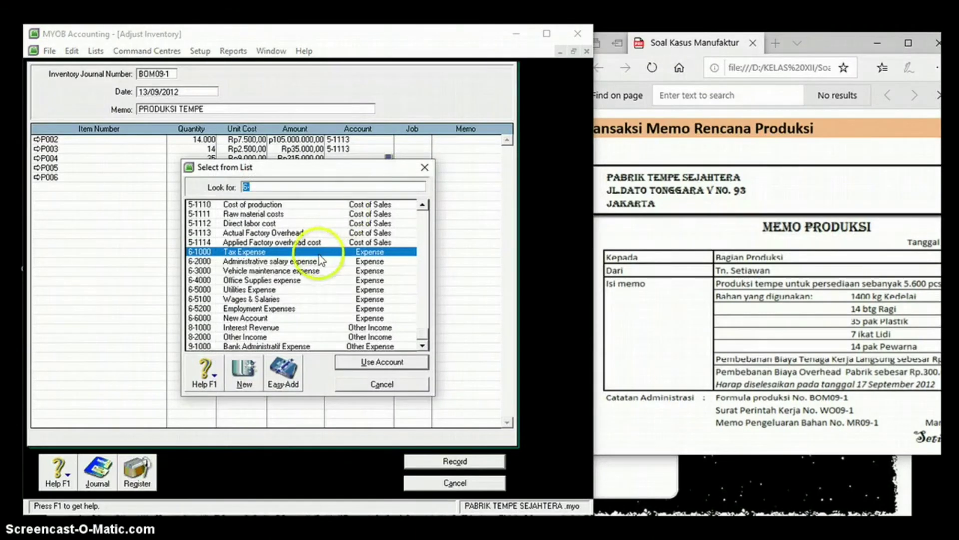
pyautogui.doubleClick(250, 235)
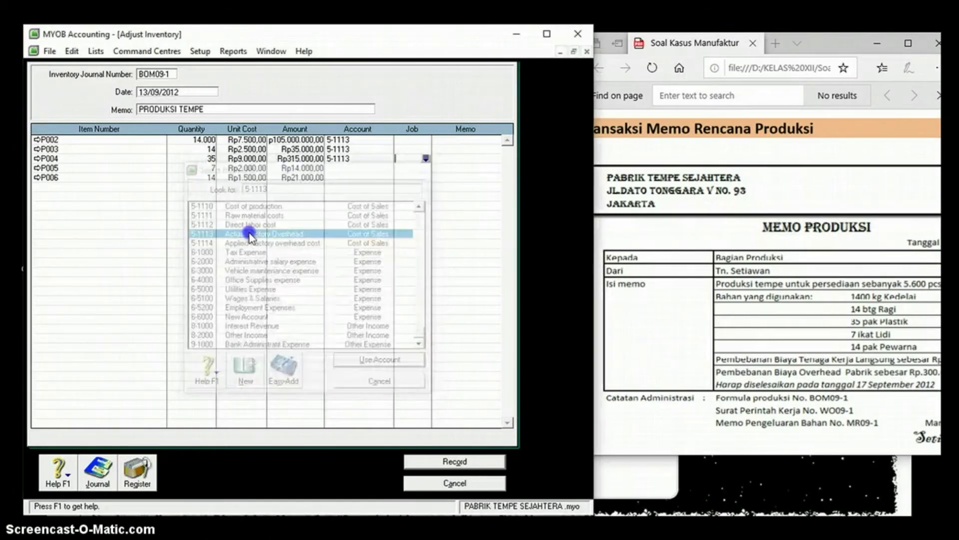
# Step: Assign account 5-1113 (Actual Factory Overhead) to the P005 and P006 lines and record the inventory adjustment
pyautogui.click(387, 170)
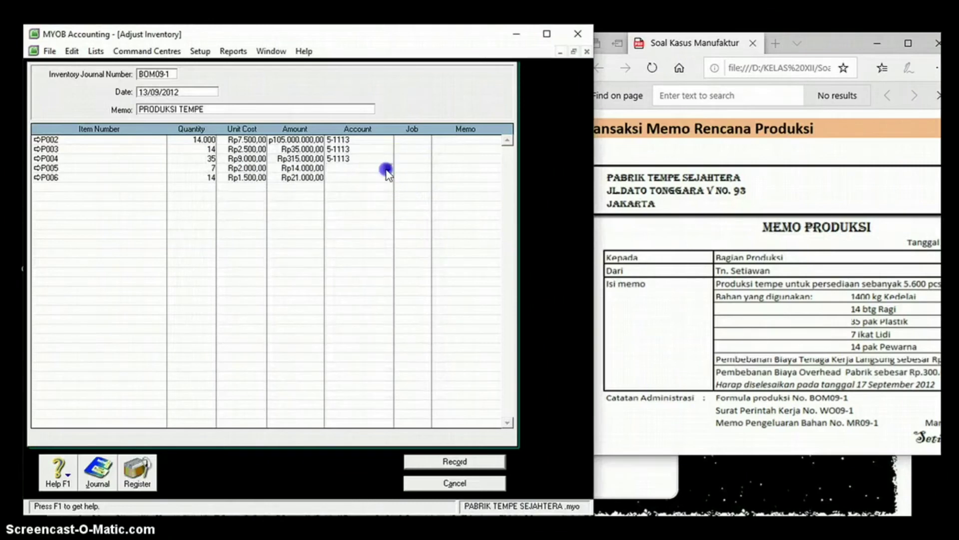
pyautogui.write('5')
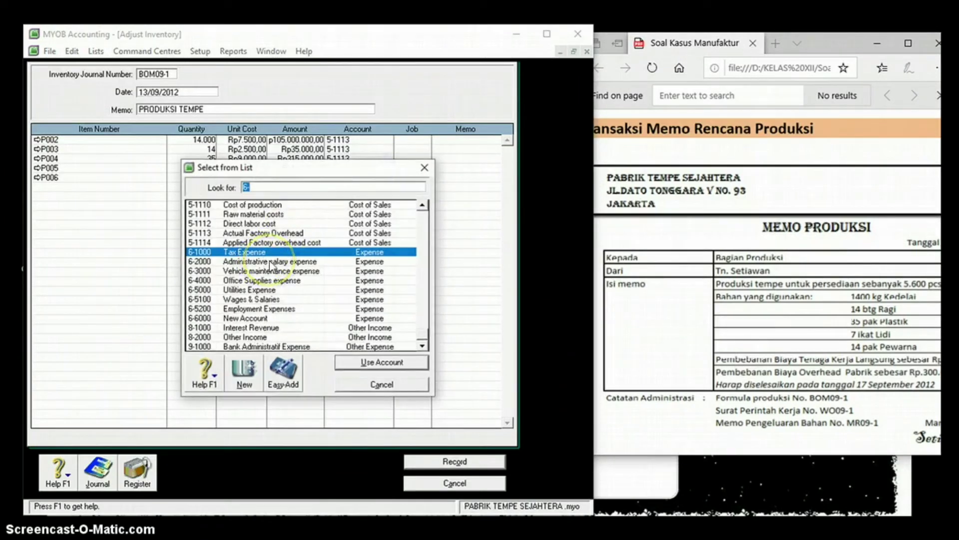
pyautogui.doubleClick(228, 234)
pyautogui.click(389, 178)
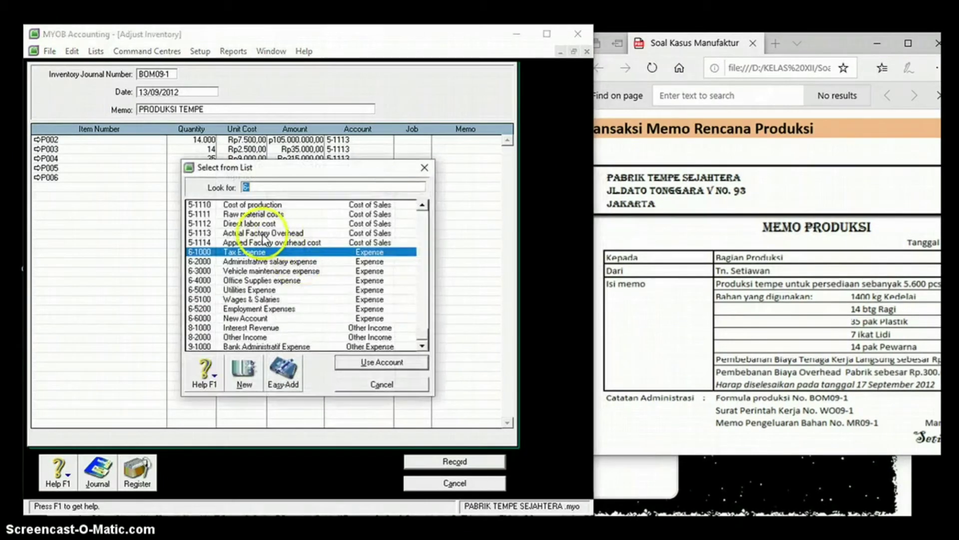
pyautogui.doubleClick(264, 239)
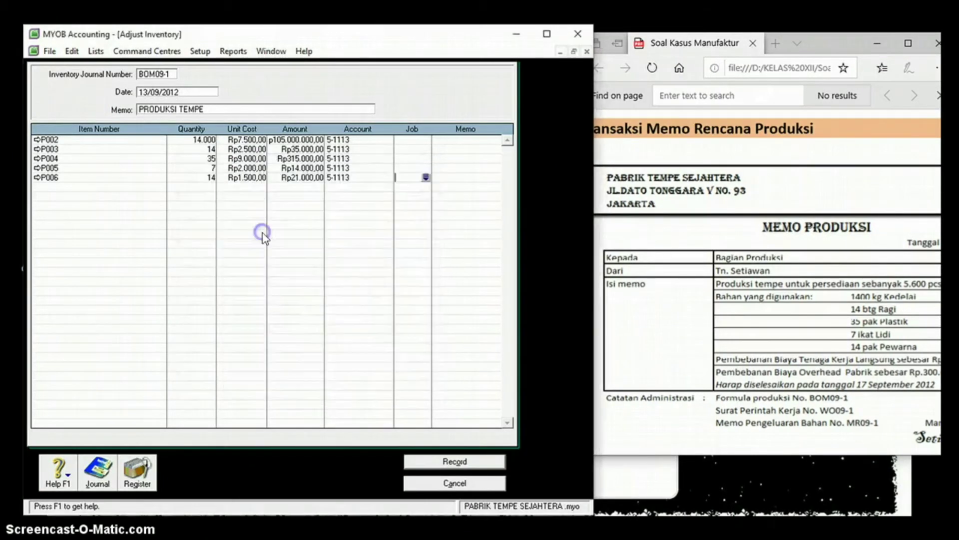
pyautogui.click(461, 462)
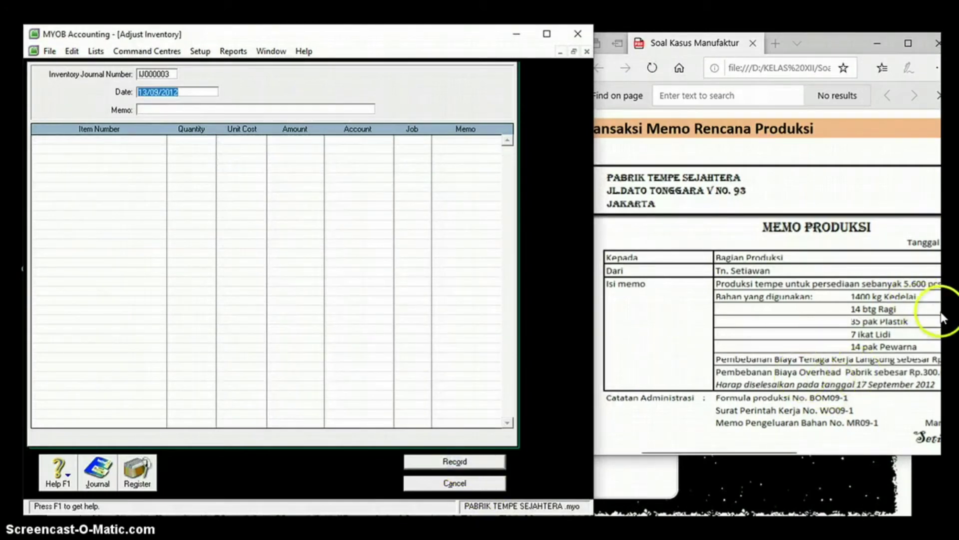
# Step: Switch to the case PDF and review the whole production memo of transaction 12
pyautogui.click(905, 263)
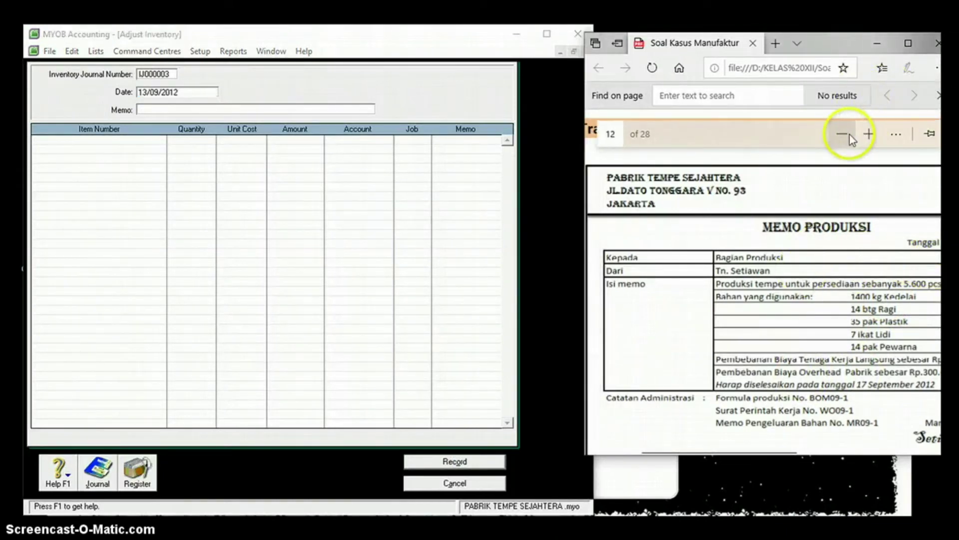
pyautogui.click(844, 134)
pyautogui.click(843, 134)
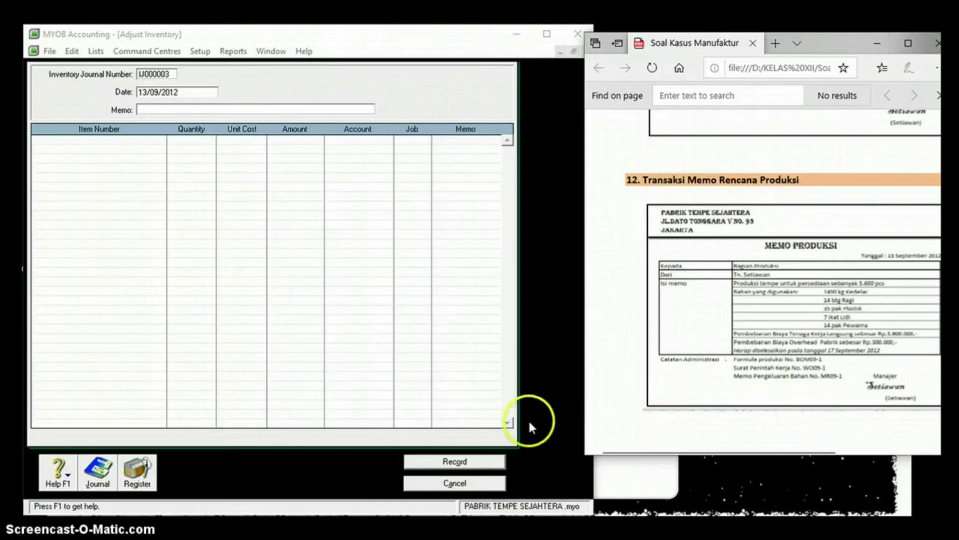
# Step: Close the inventory adjustment form and start a general journal entry numbered W009-1
pyautogui.click(463, 484)
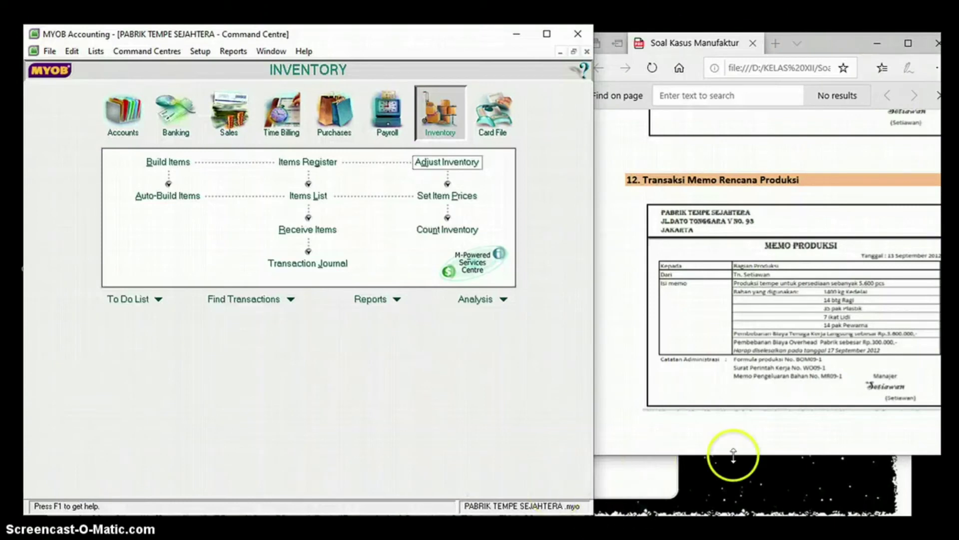
pyautogui.click(131, 119)
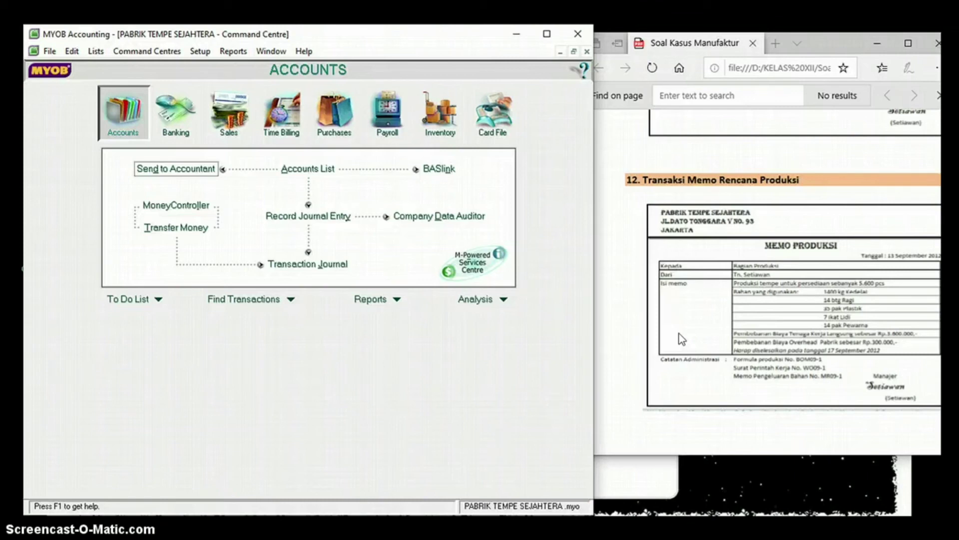
pyautogui.click(342, 215)
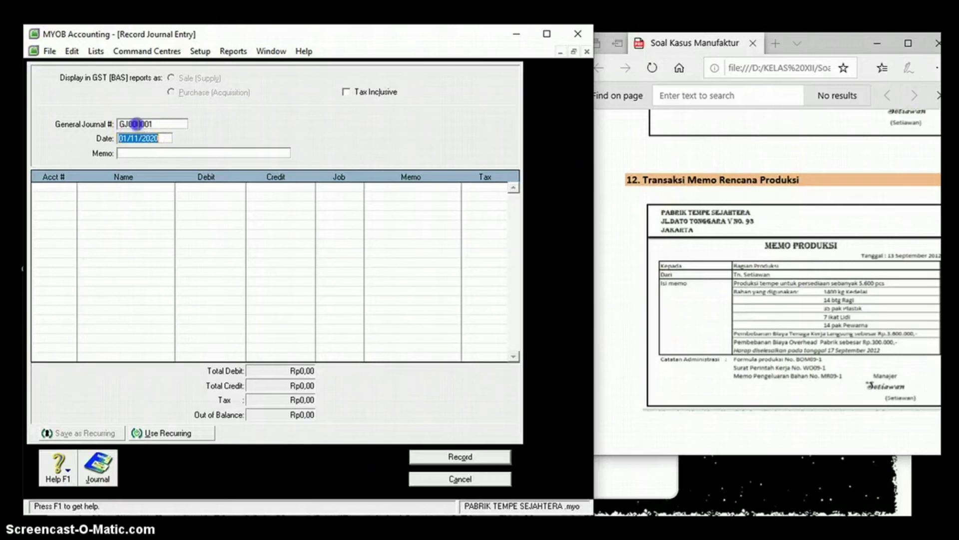
pyautogui.click(137, 125)
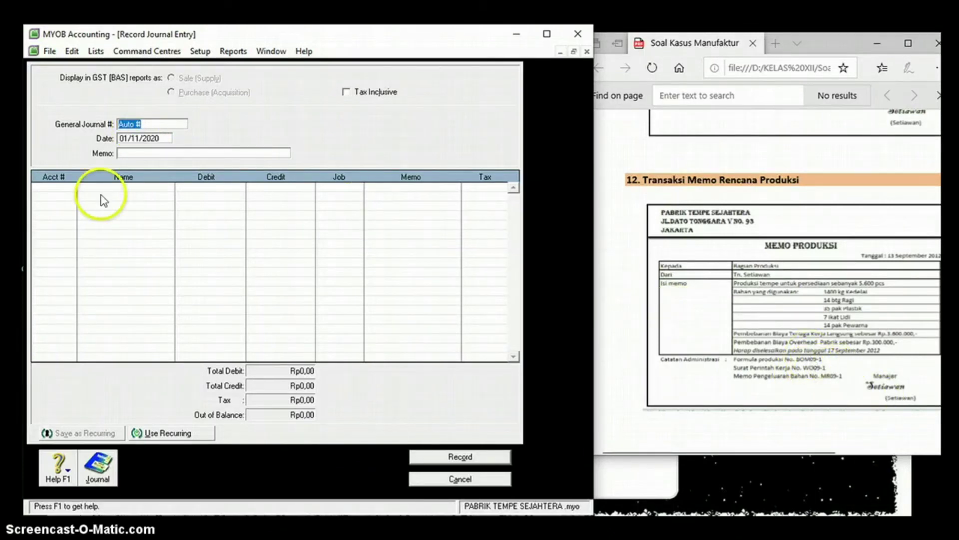
pyautogui.write('W')
pyautogui.press('BackSpace')
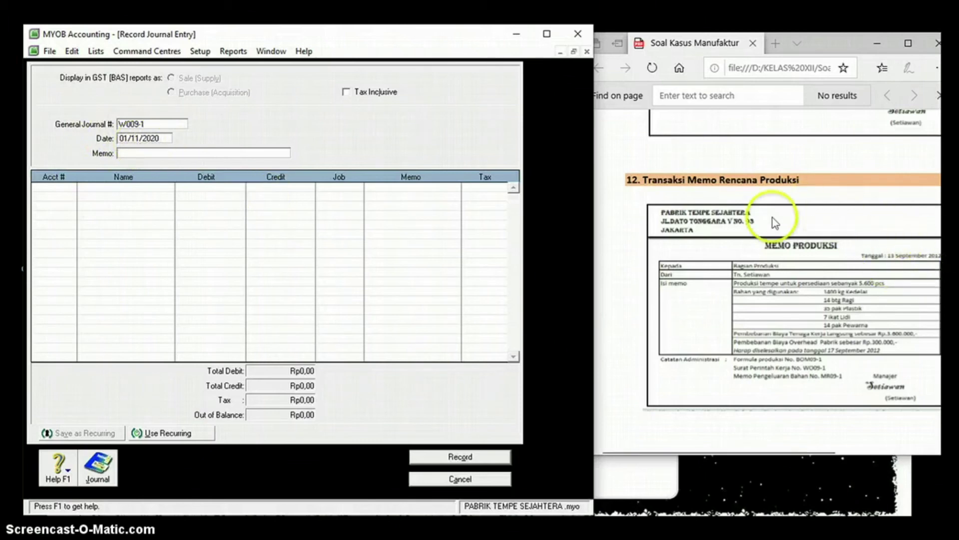
# Step: Set the journal entry's date to 13/09/2012
pyautogui.click(129, 140)
pyautogui.click(127, 140)
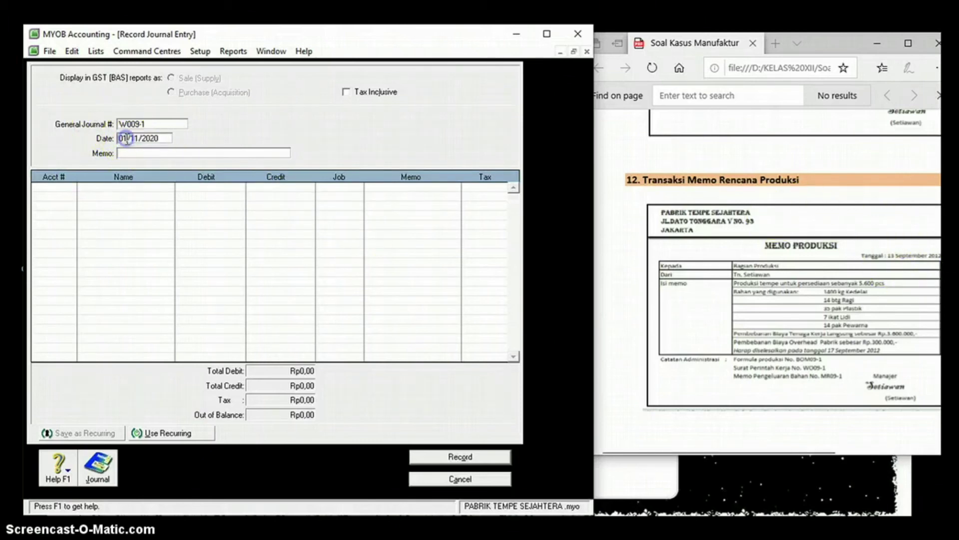
pyautogui.press('BackSpace')
pyautogui.press('BackSpace')
pyautogui.write('13')
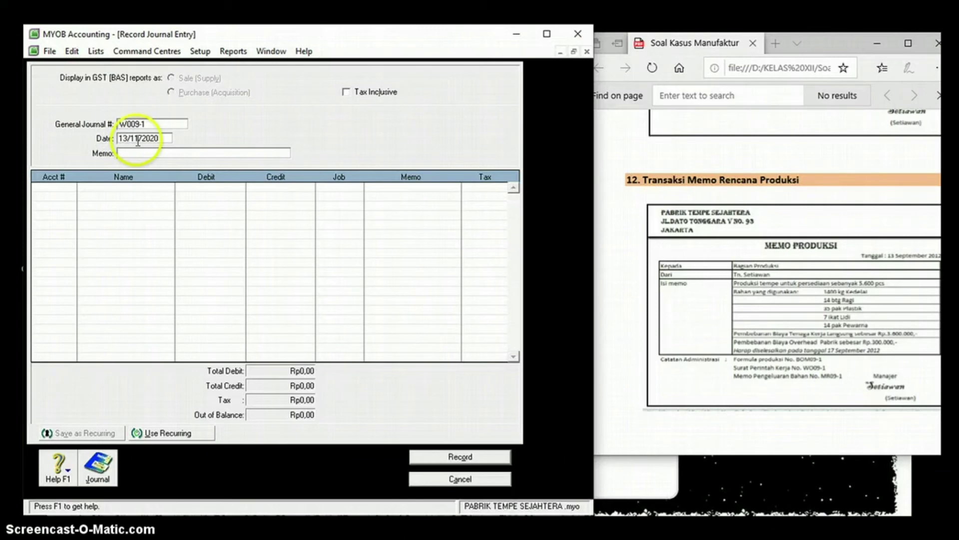
pyautogui.click(137, 140)
pyautogui.press('BackSpace')
pyautogui.press('BackSpace')
pyautogui.write('09')
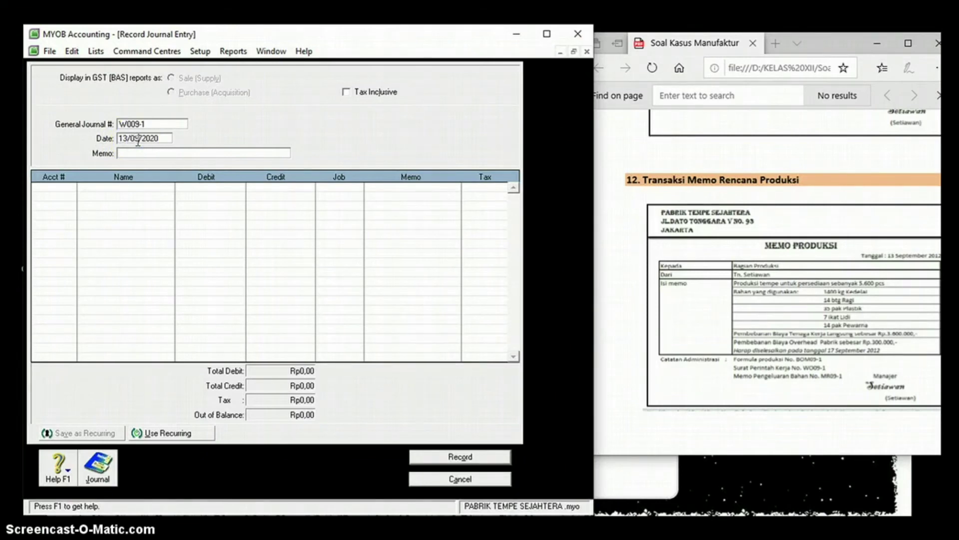
pyautogui.click(159, 139)
pyautogui.press('BackSpace')
# Step: Enter PEMBEBANAN BTKL as the journal entry's memo
pyautogui.click(130, 152)
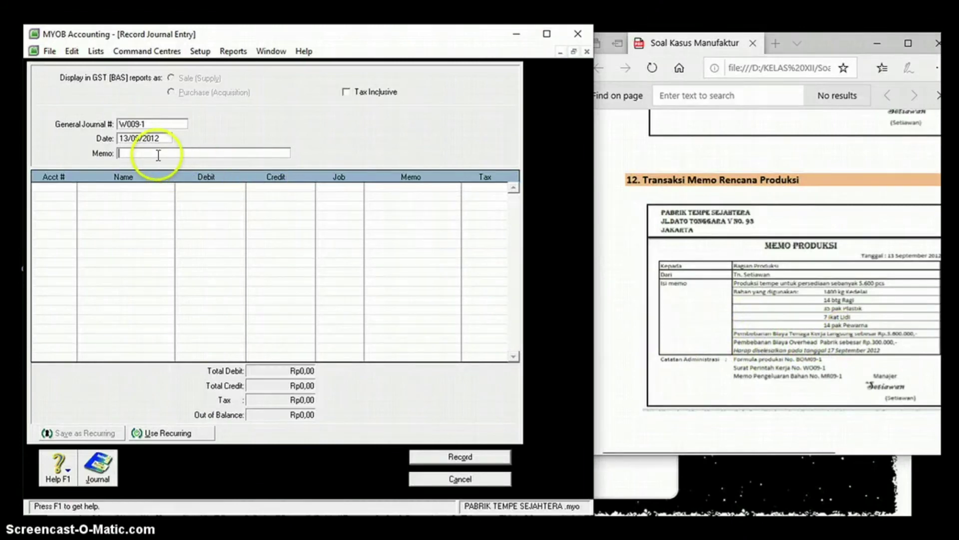
pyautogui.write('PEMBEBANAN BT')
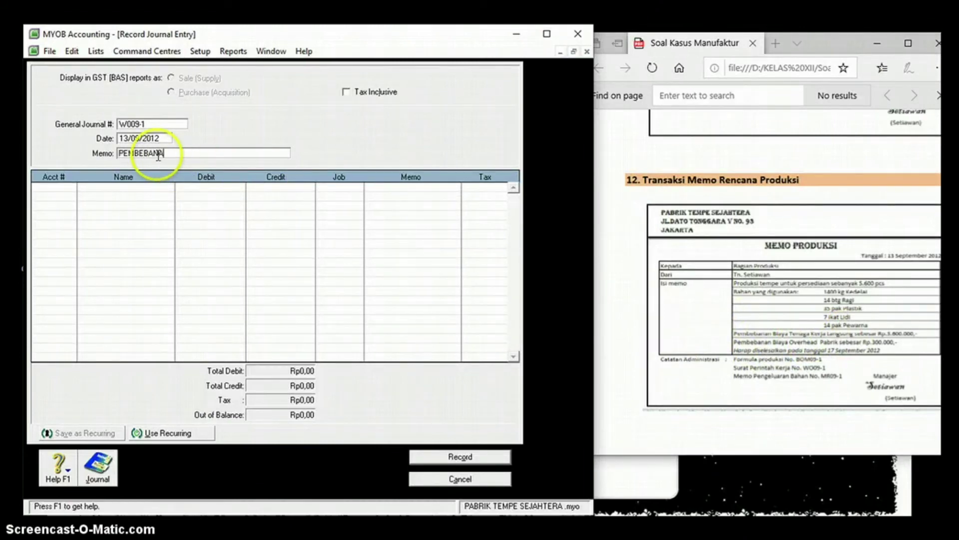
pyautogui.write('KL')
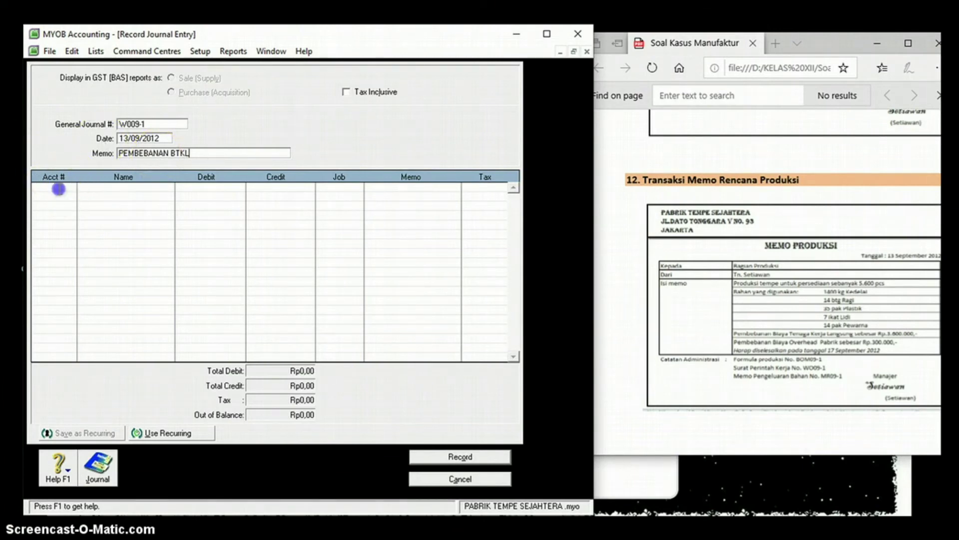
# Step: Add account 5-1112 (Direct labor cost) to the first journal line with a debit of Rp3.600.000
pyautogui.click(59, 190)
pyautogui.click(71, 187)
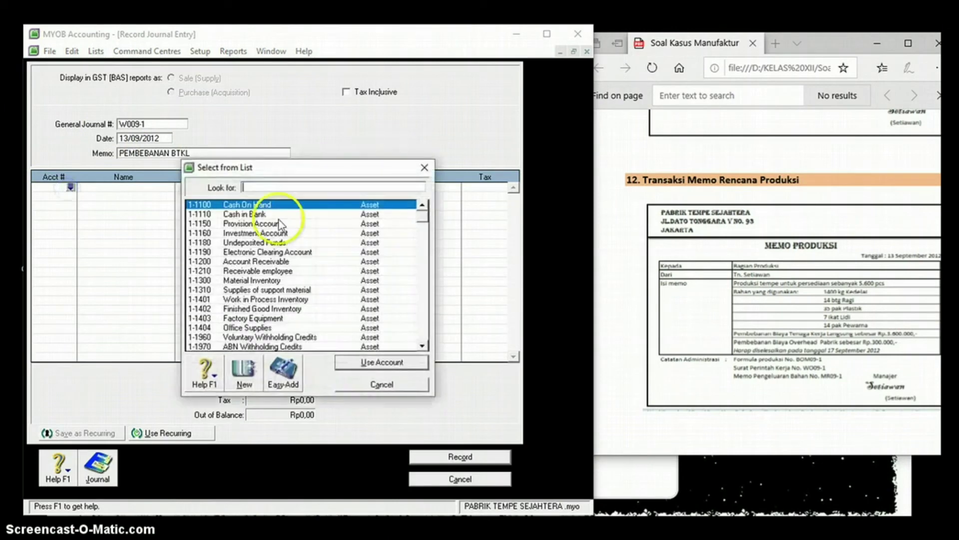
pyautogui.write('51')
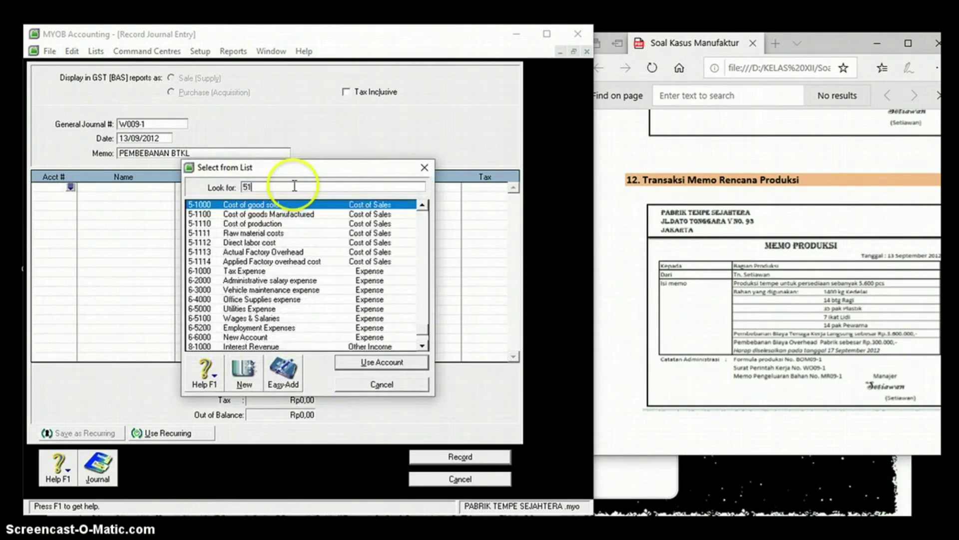
pyautogui.write('113')
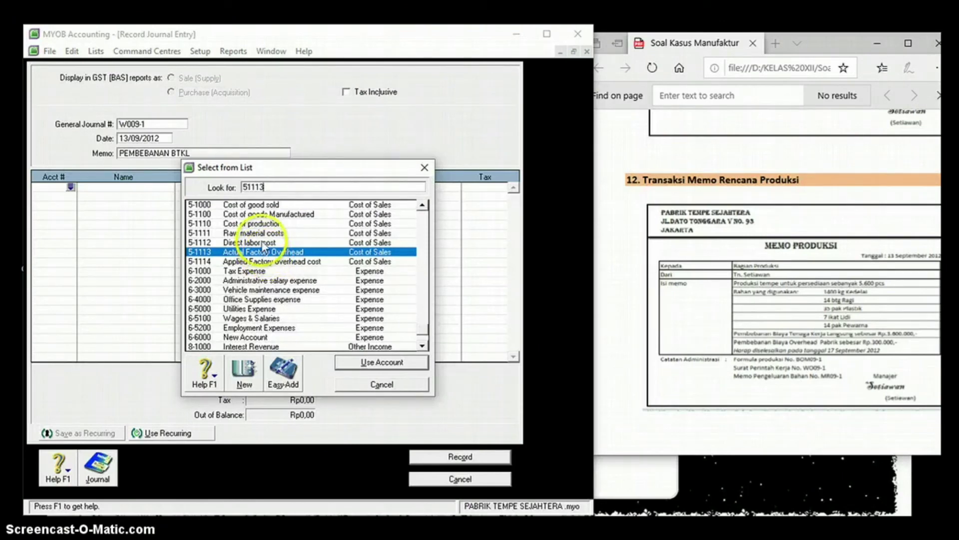
pyautogui.press('BackSpace')
pyautogui.write('2')
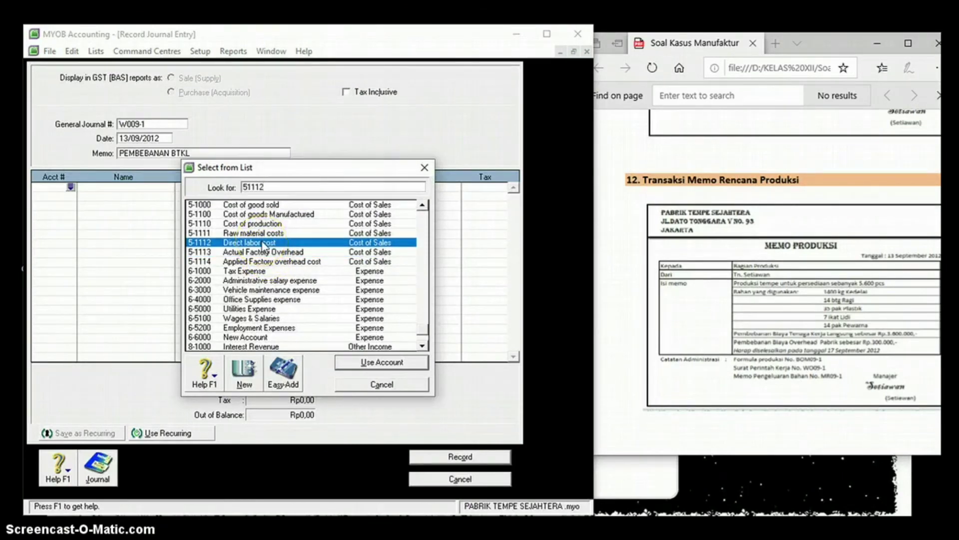
pyautogui.doubleClick(262, 243)
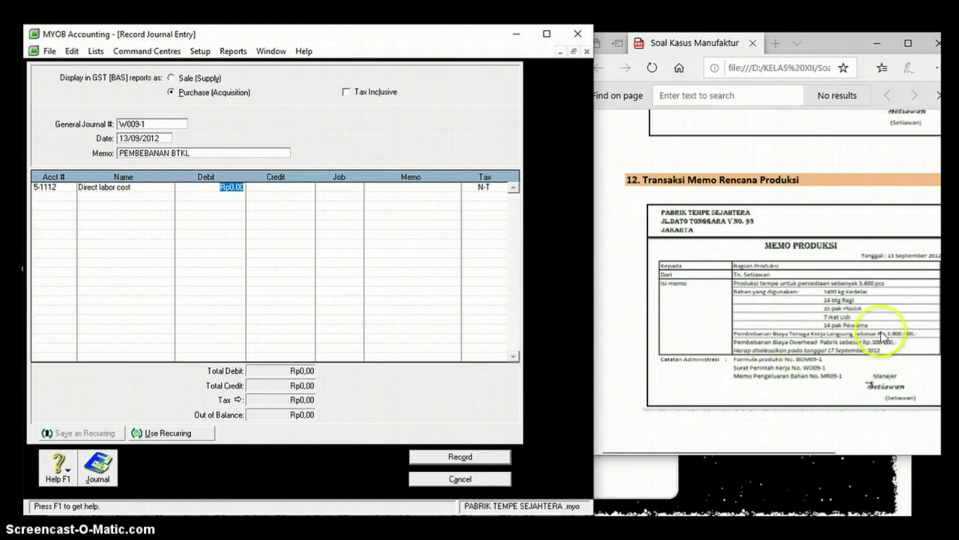
pyautogui.write('3')
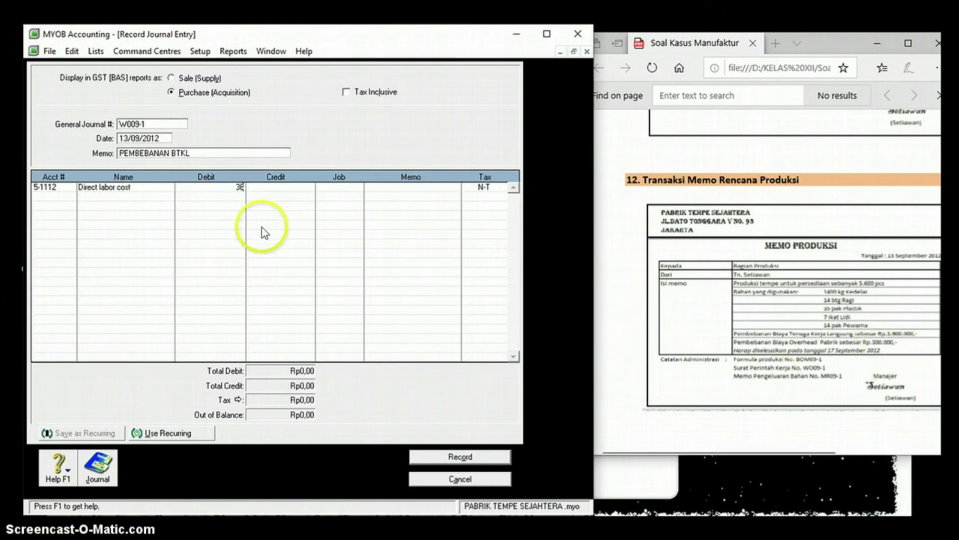
pyautogui.write('.600.000')
pyautogui.press('Tab')
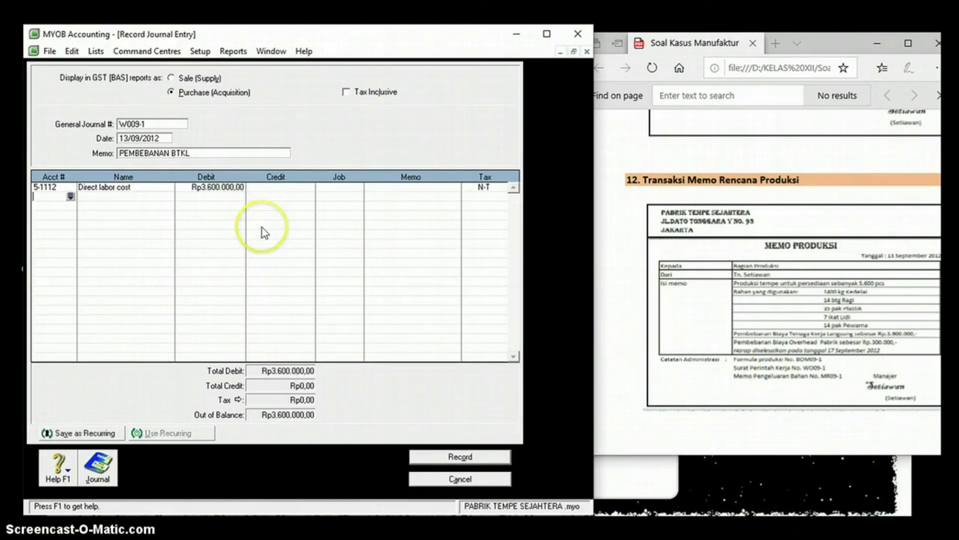
# Step: Add account 2-1200 (Salaries Payable) to the second journal line with a credit of Rp3.600.000
pyautogui.click(70, 197)
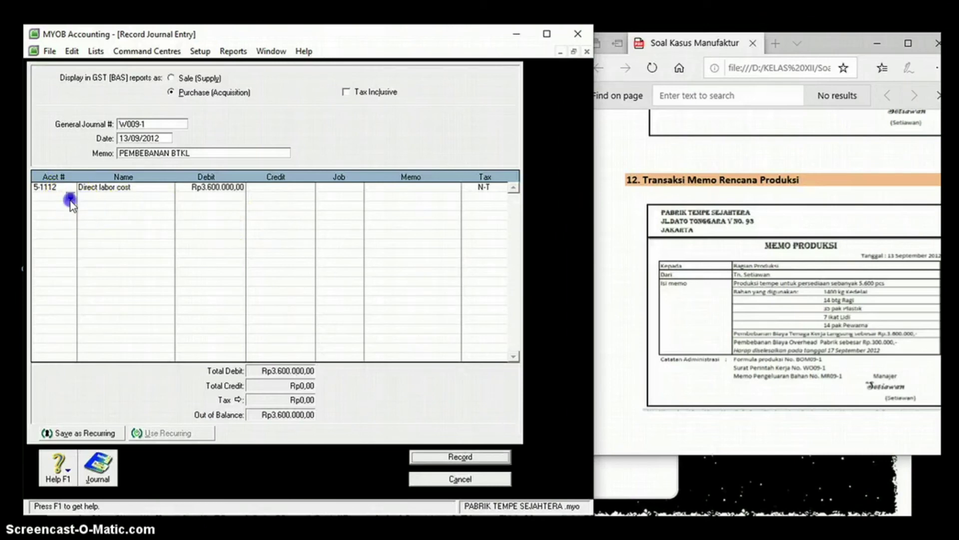
pyautogui.write('1200')
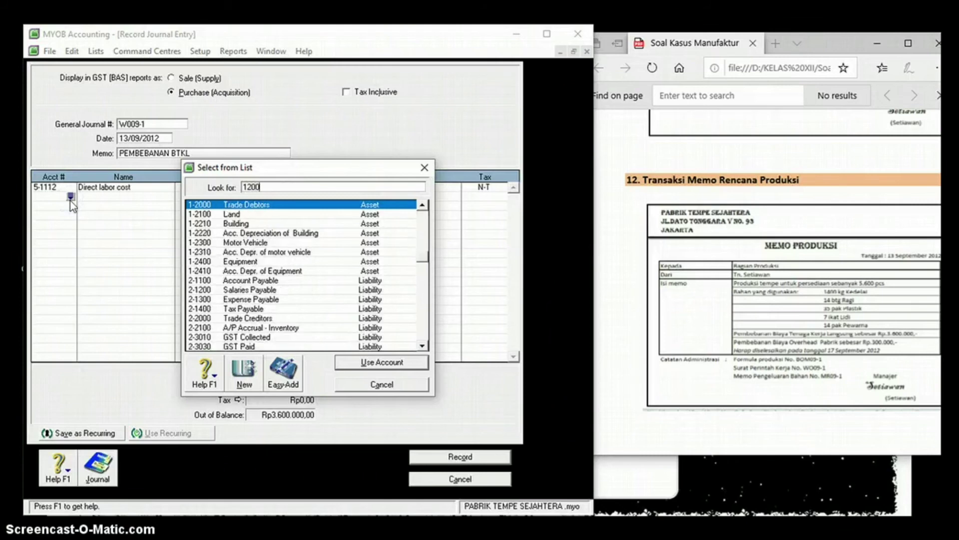
pyautogui.press('BackSpace')
pyautogui.press('BackSpace')
pyautogui.press('BackSpace')
pyautogui.press('BackSpace')
pyautogui.write('212')
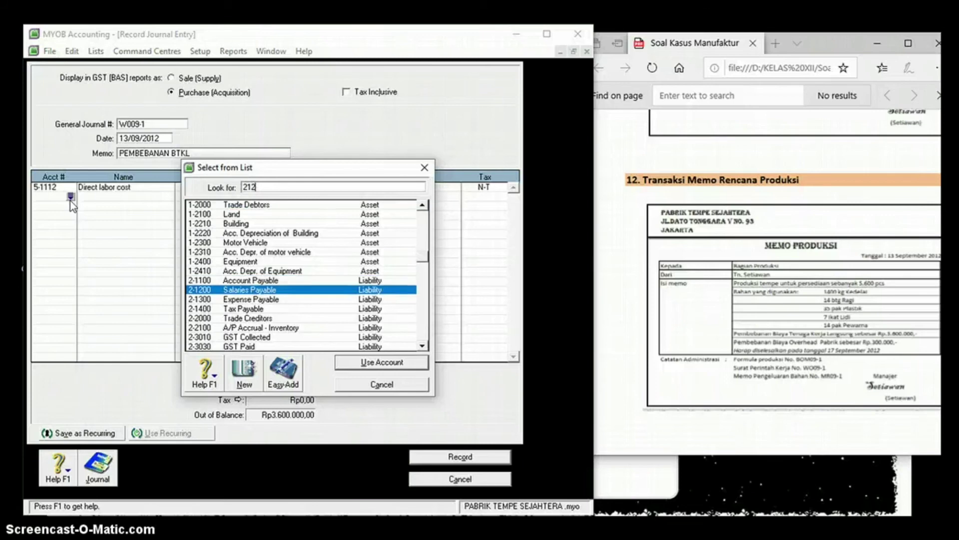
pyautogui.write('00')
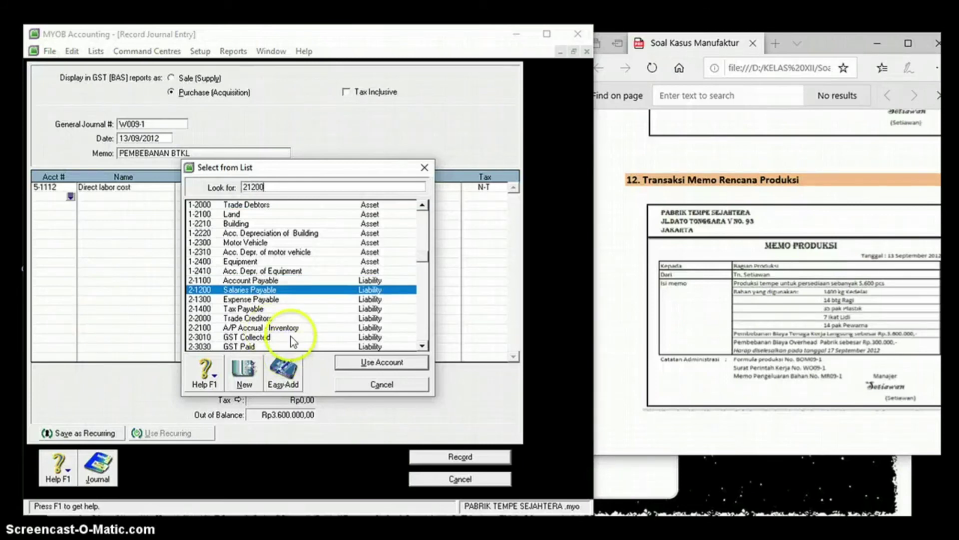
pyautogui.click(256, 289)
pyautogui.doubleClick(256, 290)
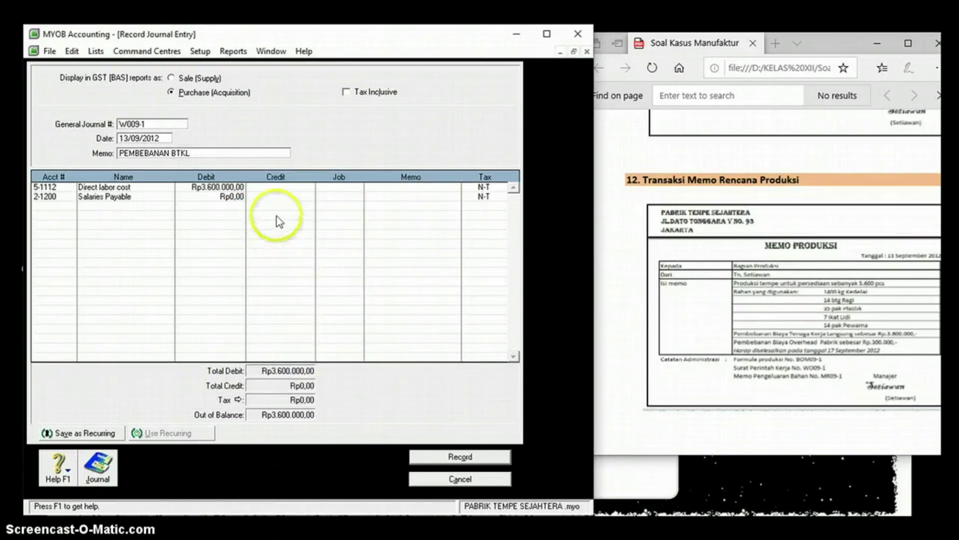
pyautogui.click(277, 198)
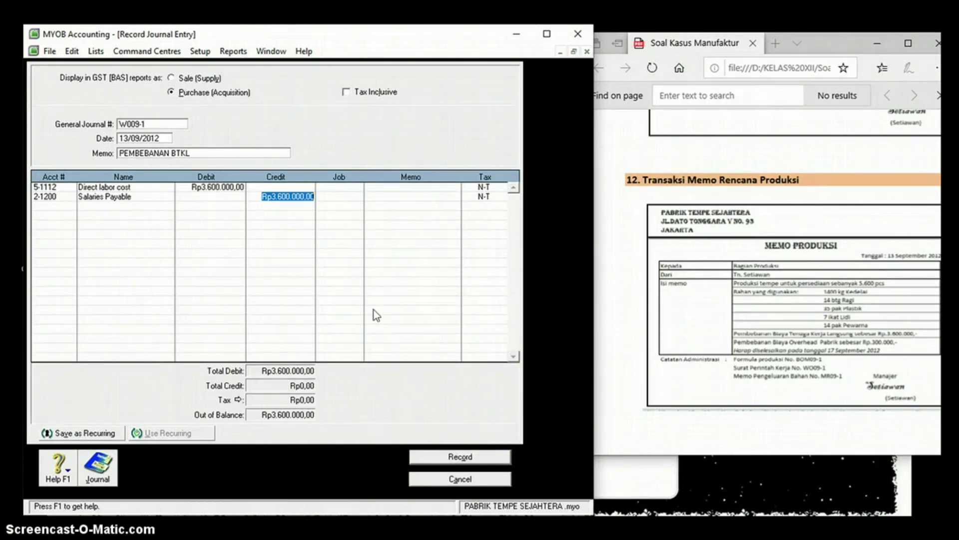
# Step: Check the recap of the direct labor journal entry, record the entry and close the journal form
pyautogui.hotkey('ctrl', 'r')
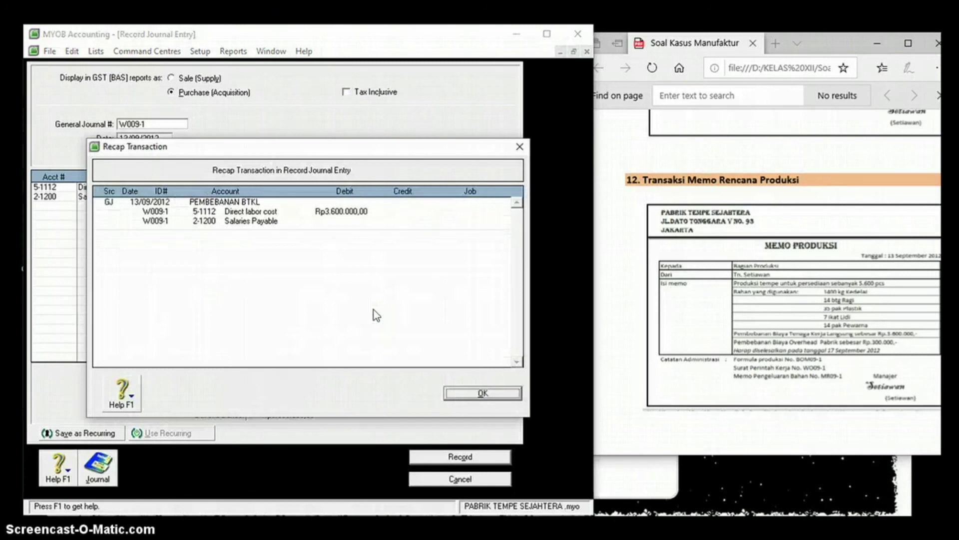
pyautogui.click(479, 393)
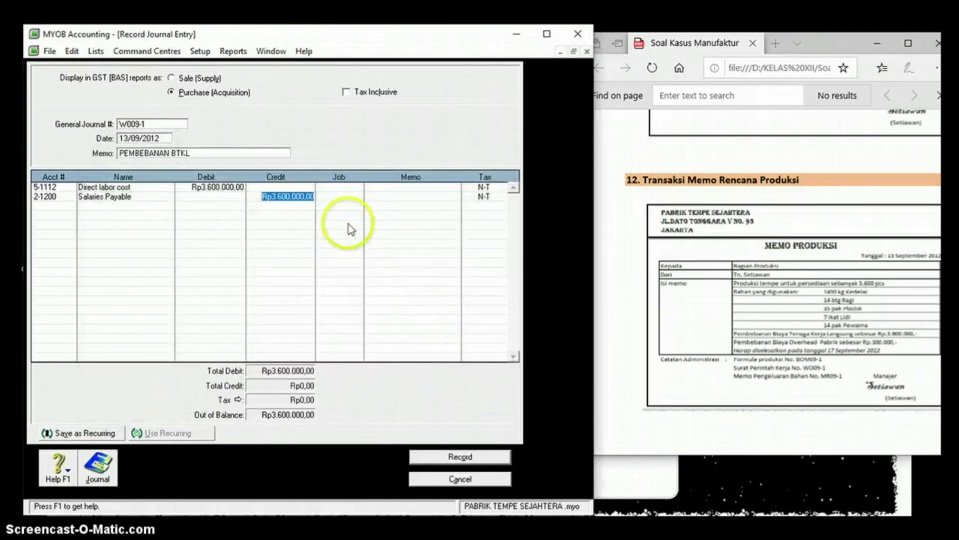
pyautogui.click(348, 229)
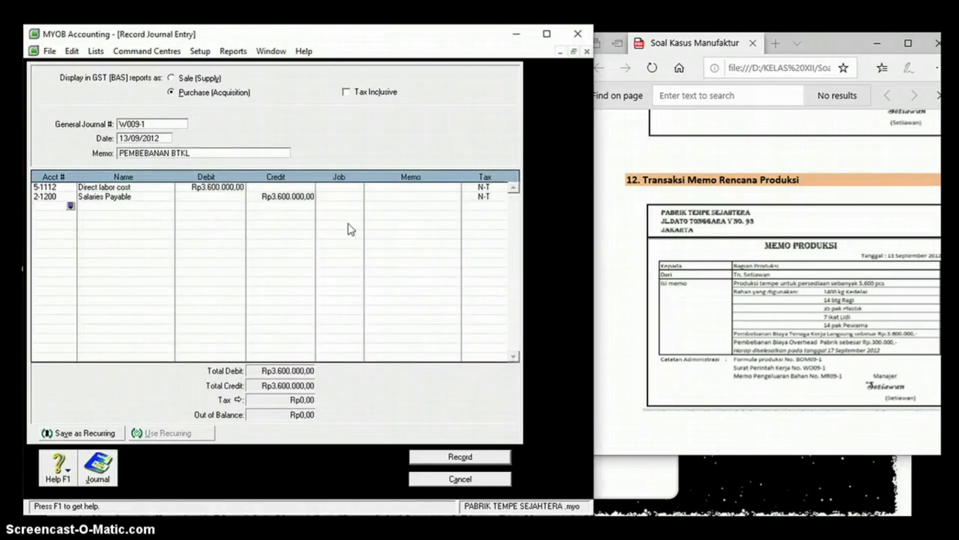
pyautogui.hotkey('ctrl', 'r')
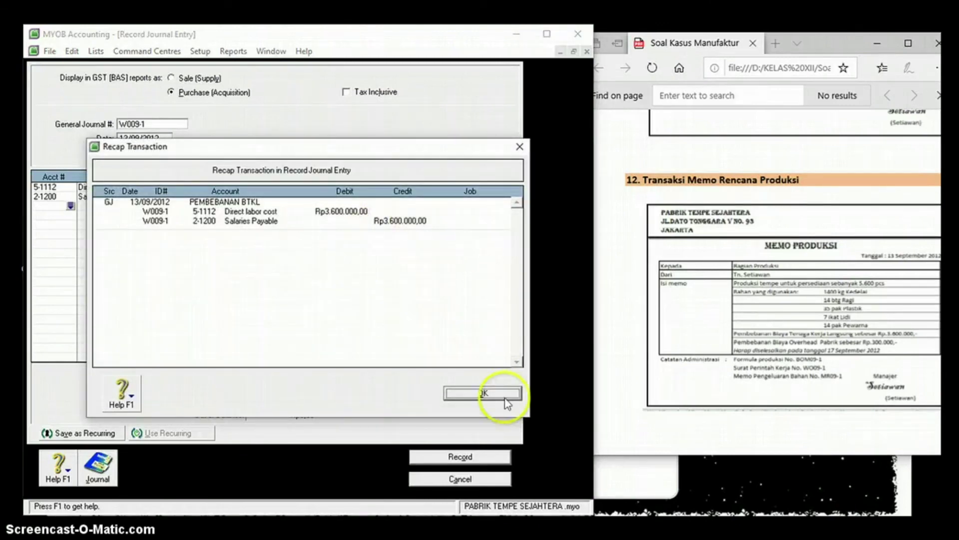
pyautogui.click(496, 397)
pyautogui.click(461, 457)
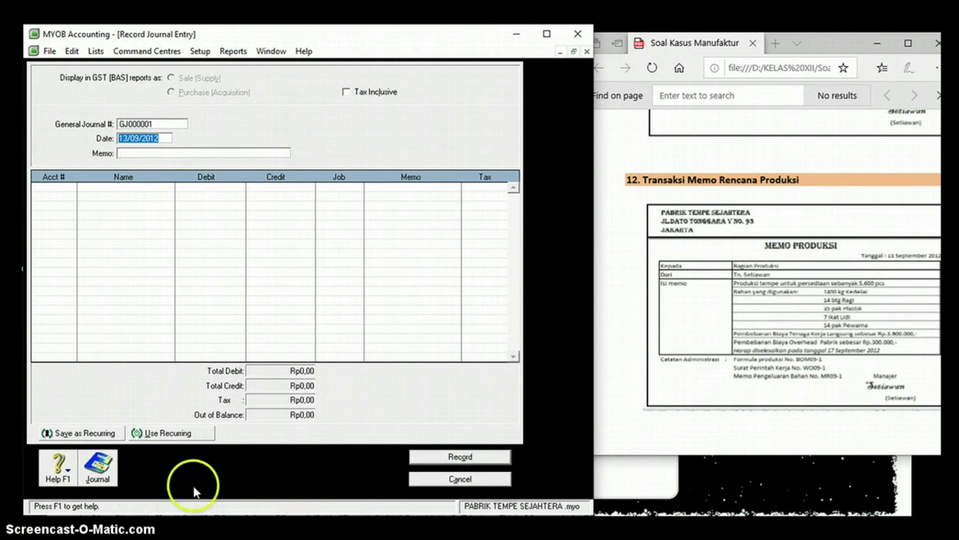
pyautogui.click(460, 479)
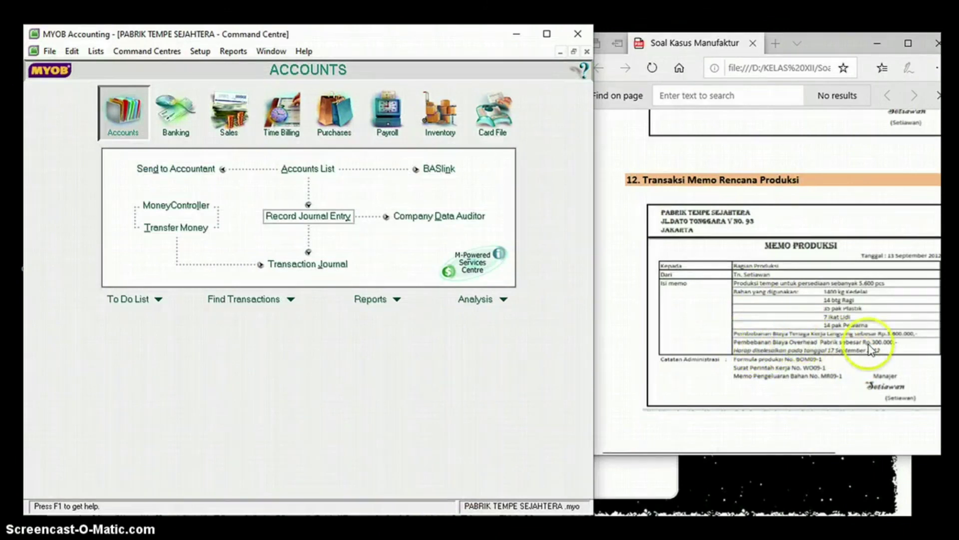
# Step: Start a new journal entry with general journal number MR09-1 and the memo PEMBEBANAN BOP
pyautogui.click(304, 218)
pyautogui.click(146, 125)
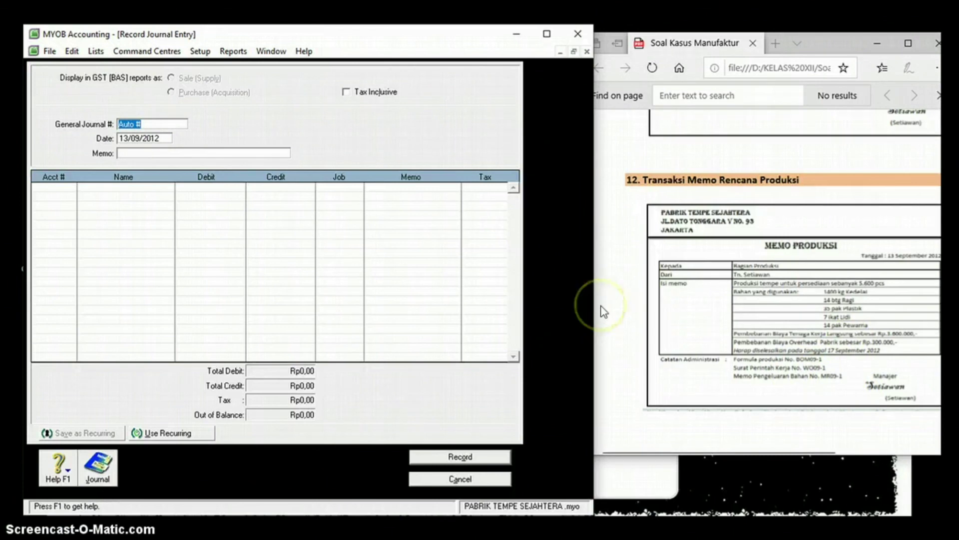
pyautogui.write('MR09')
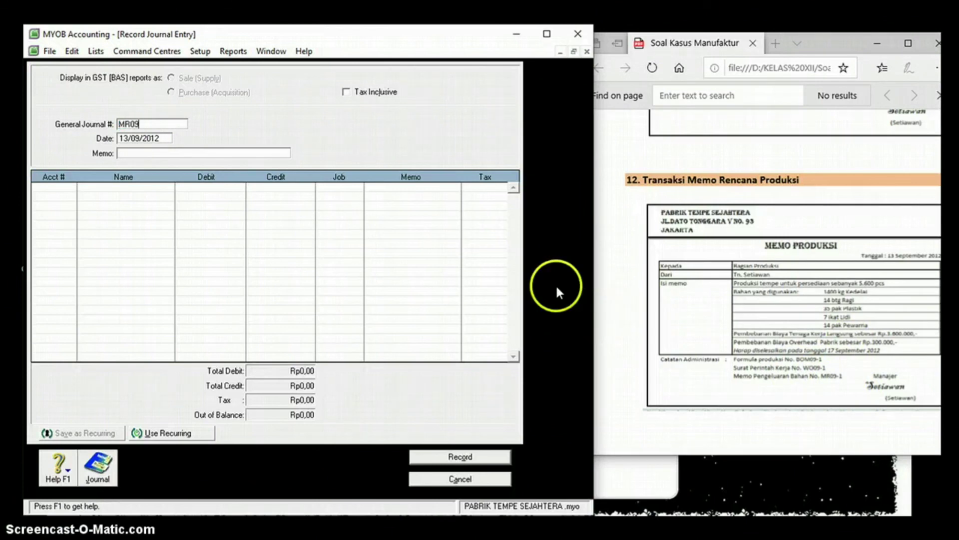
pyautogui.write('-1')
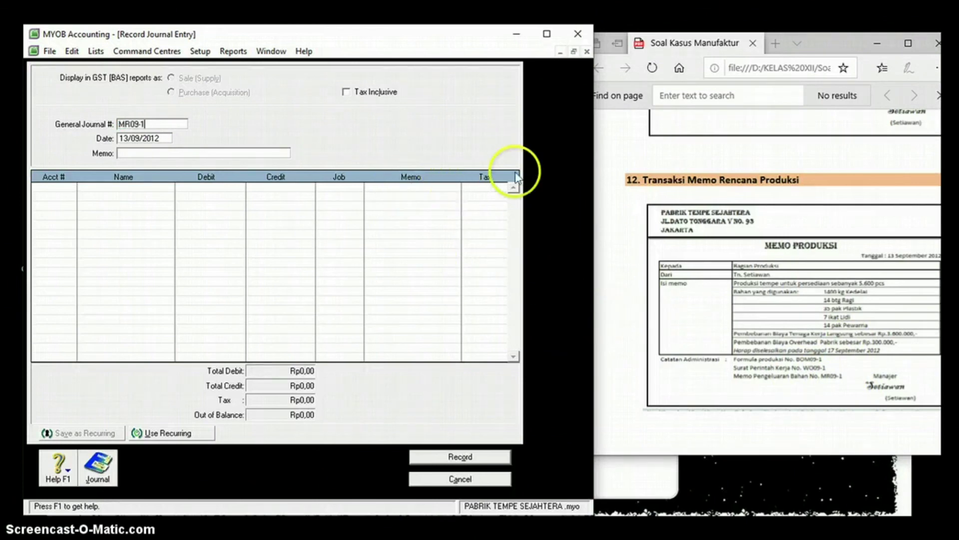
pyautogui.click(196, 153)
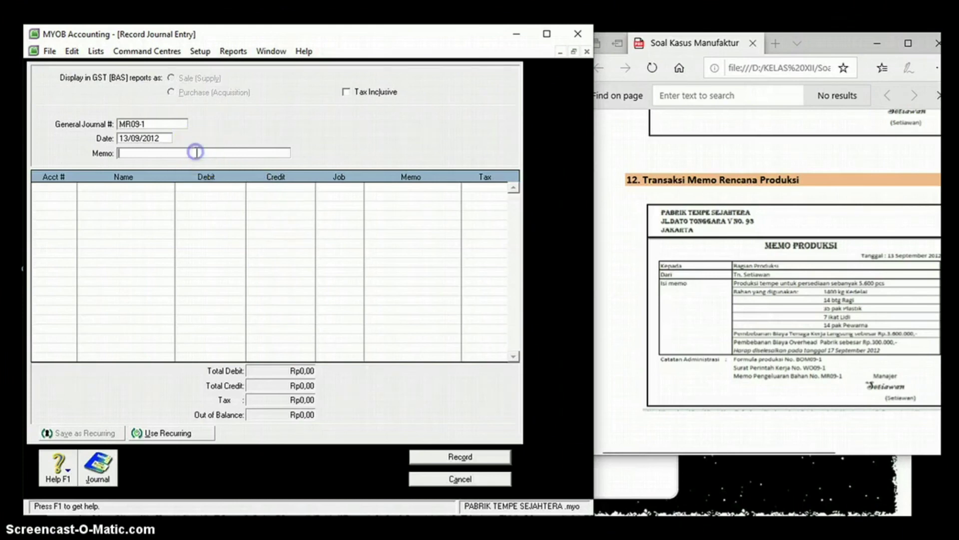
pyautogui.write('PEMBEBAB')
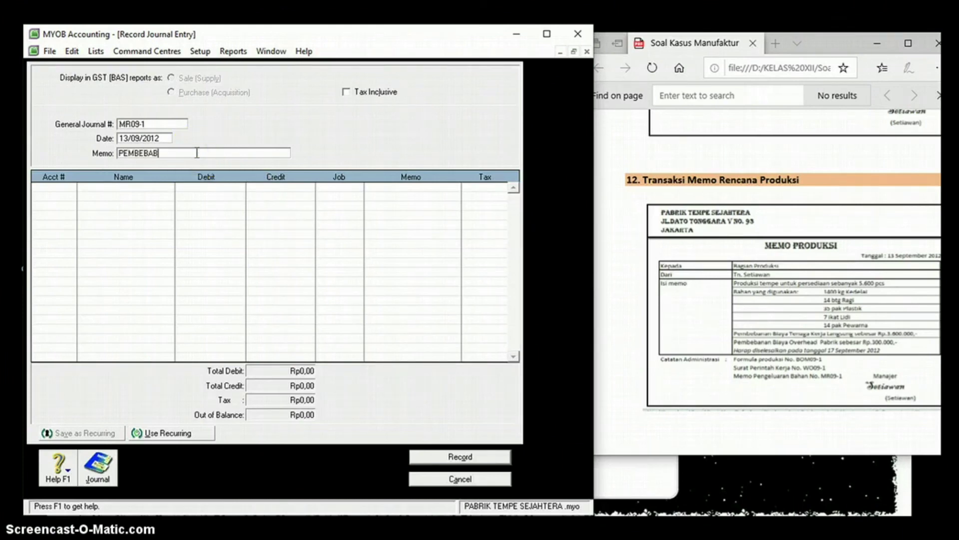
pyautogui.write('AN BOP')
# Step: Add account 5-1114 (Applied Factory overhead cost) to the first journal line with a debit of Rp300.000
pyautogui.click(61, 159)
pyautogui.click(71, 189)
pyautogui.click(70, 188)
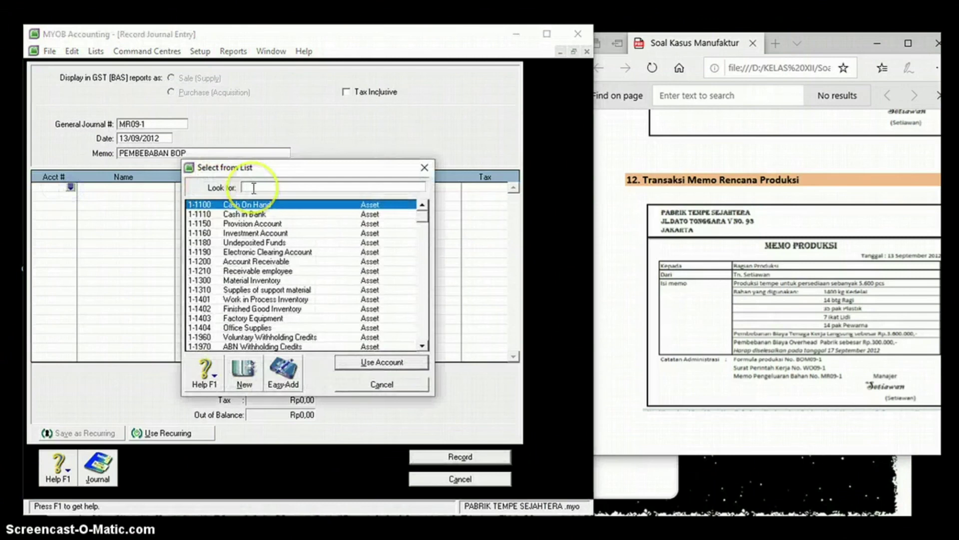
pyautogui.write('5114')
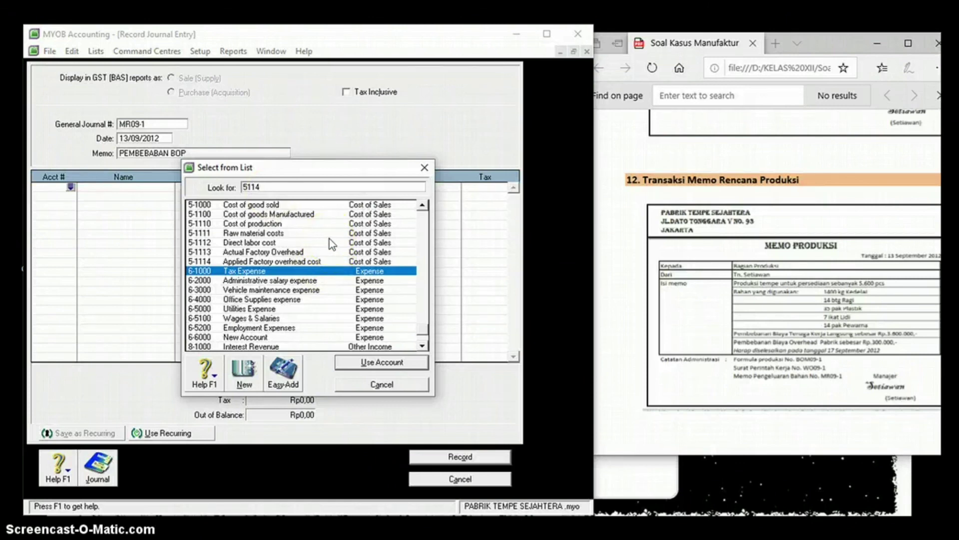
pyautogui.click(261, 187)
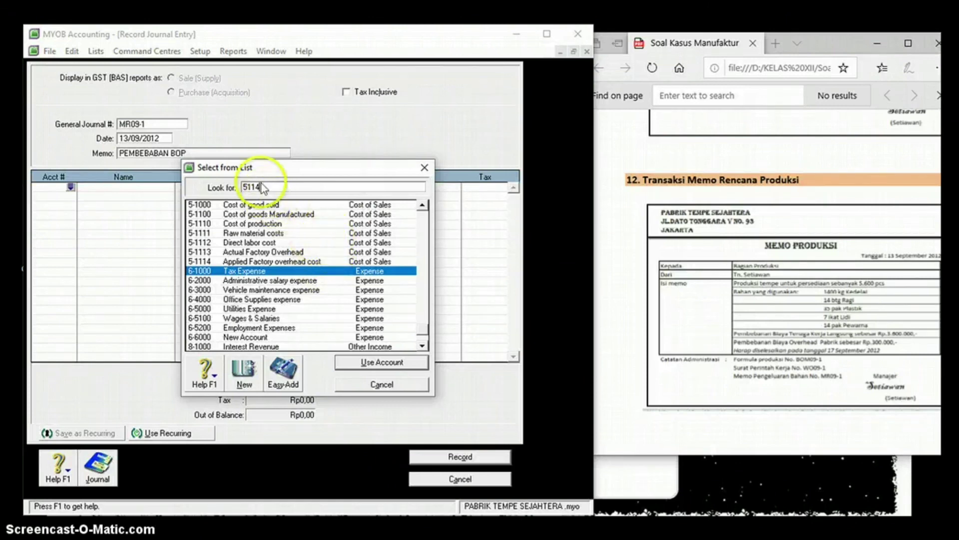
pyautogui.press('BackSpace')
pyautogui.write('14')
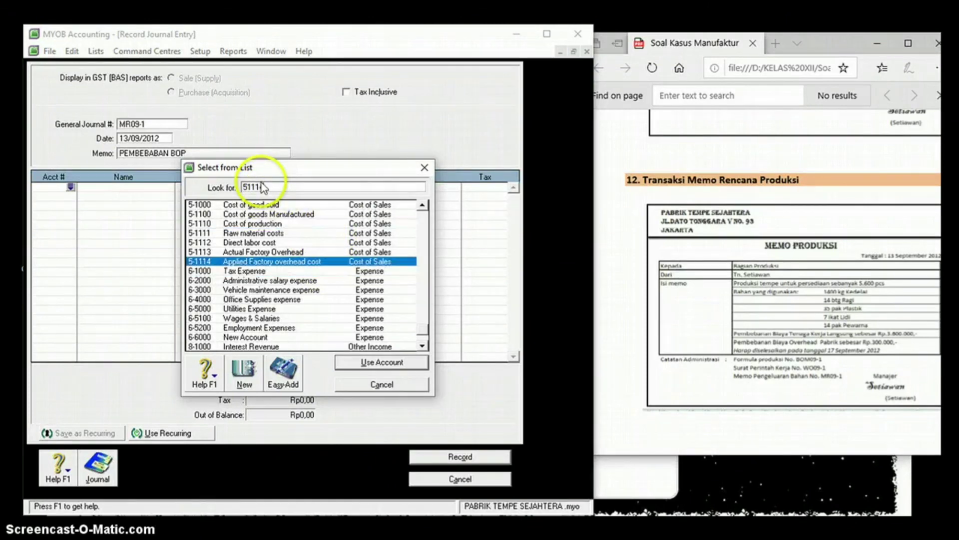
pyautogui.doubleClick(220, 268)
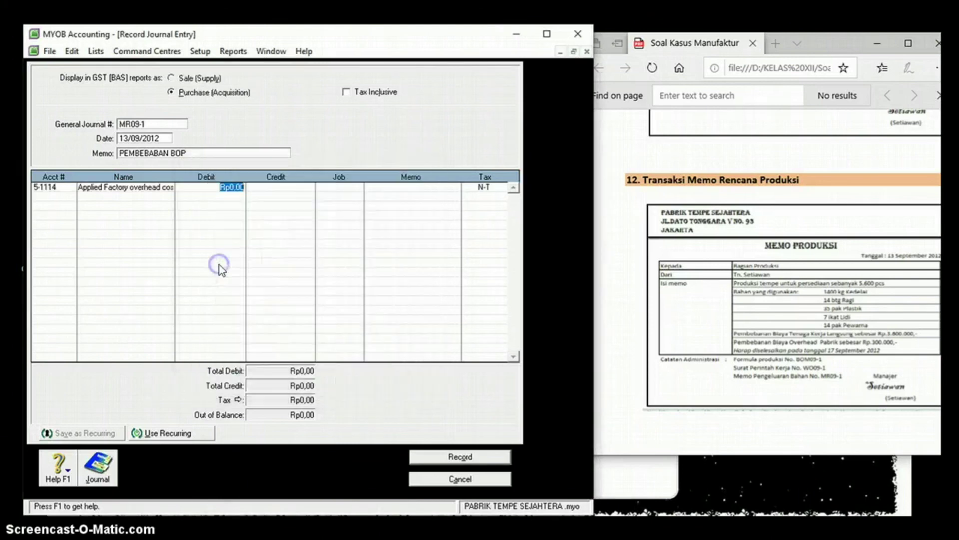
pyautogui.write('3')
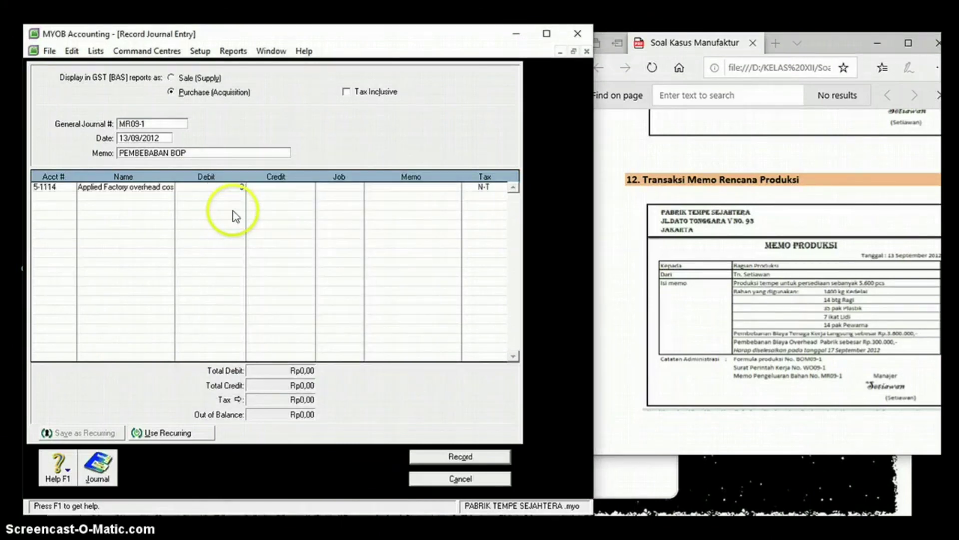
pyautogui.write('00.000')
pyautogui.press('Tab')
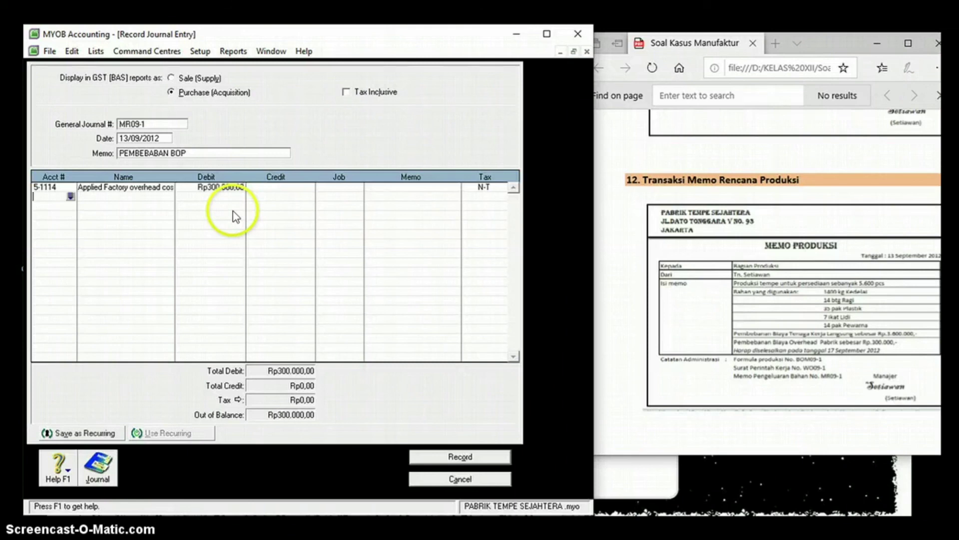
# Step: Add account 5-1113 (Actual Factory Overhead) to the second journal line with a credit of Rp300.000
pyautogui.click(44, 195)
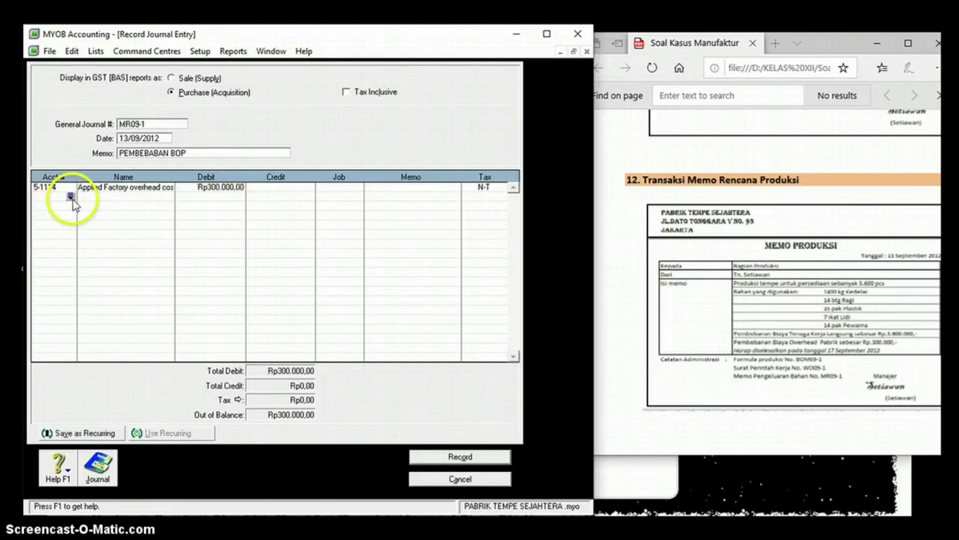
pyautogui.click(70, 196)
pyautogui.write('5')
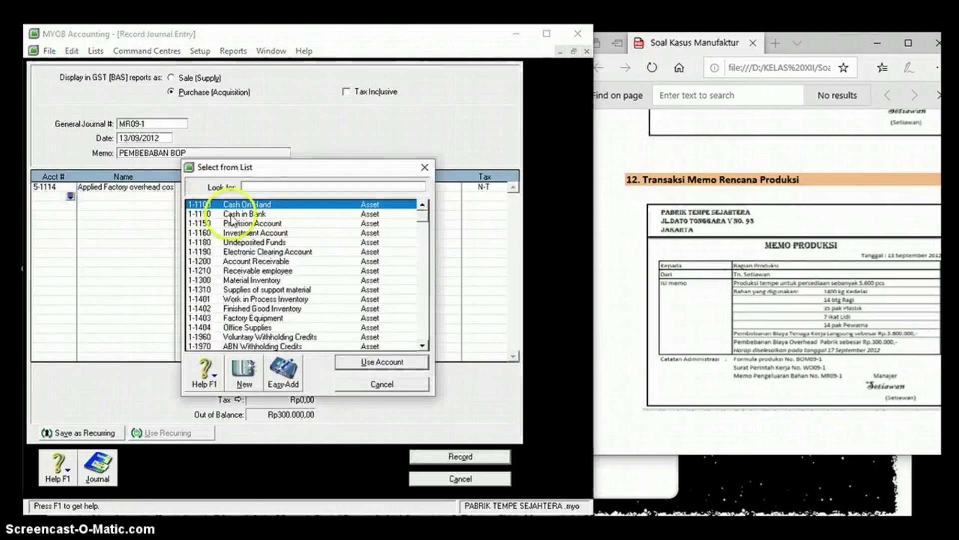
pyautogui.write('113')
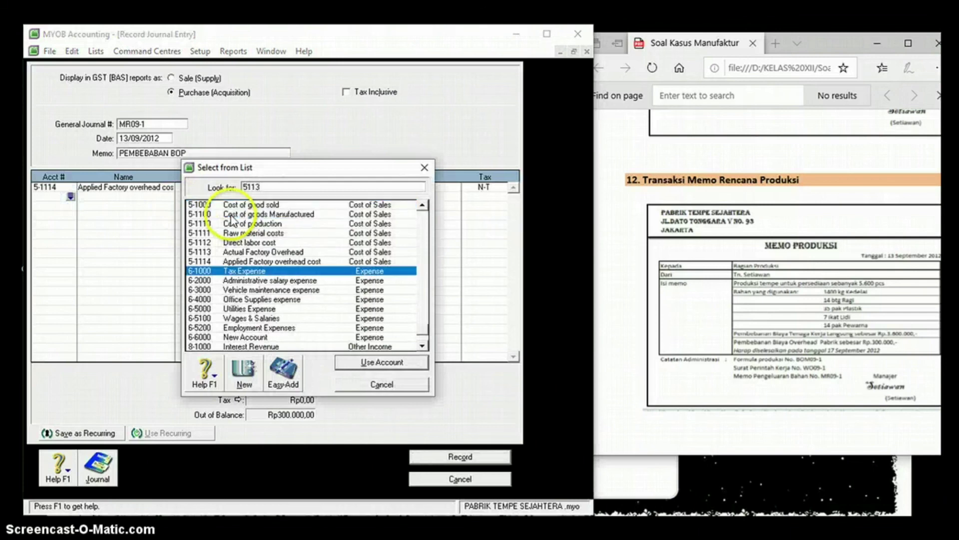
pyautogui.click(258, 187)
pyautogui.write('1')
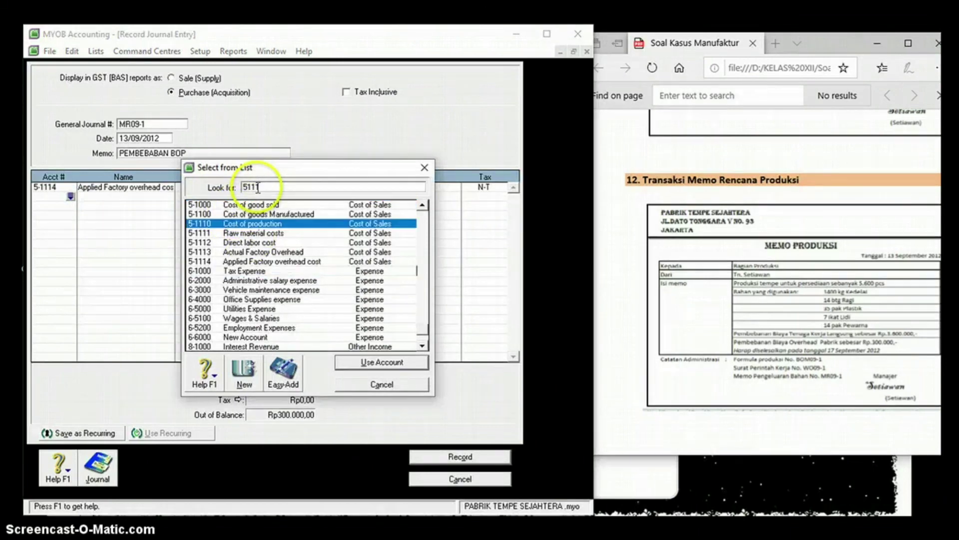
pyautogui.doubleClick(263, 252)
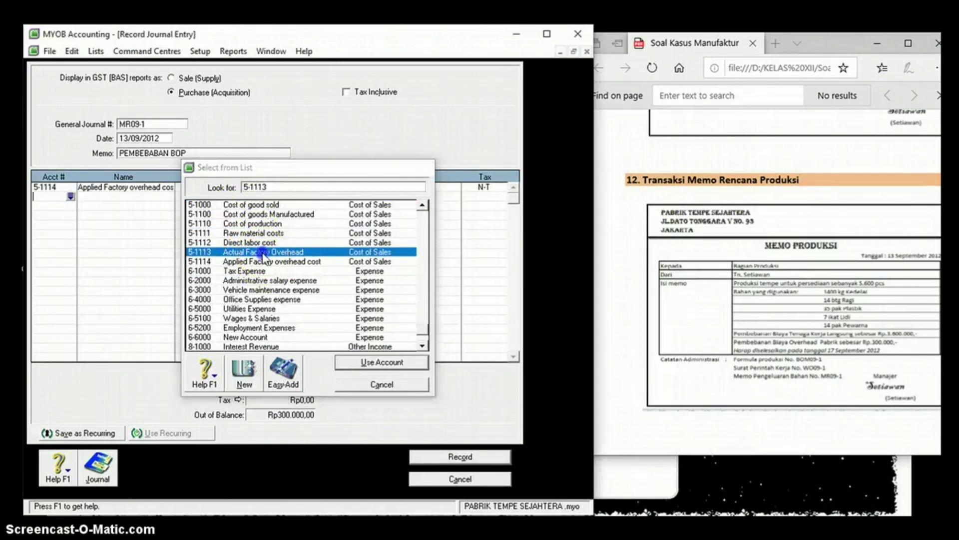
pyautogui.click(300, 196)
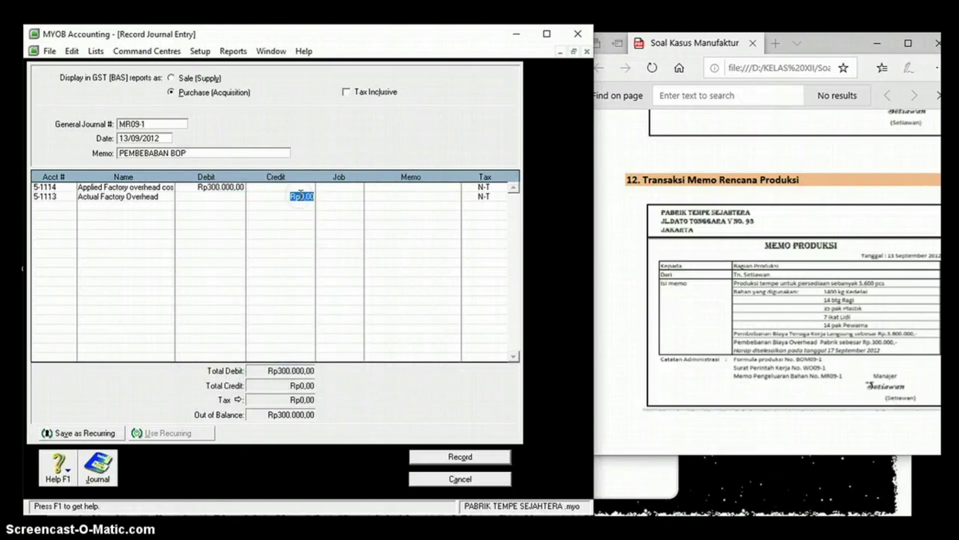
pyautogui.write('300000')
pyautogui.press('Tab')
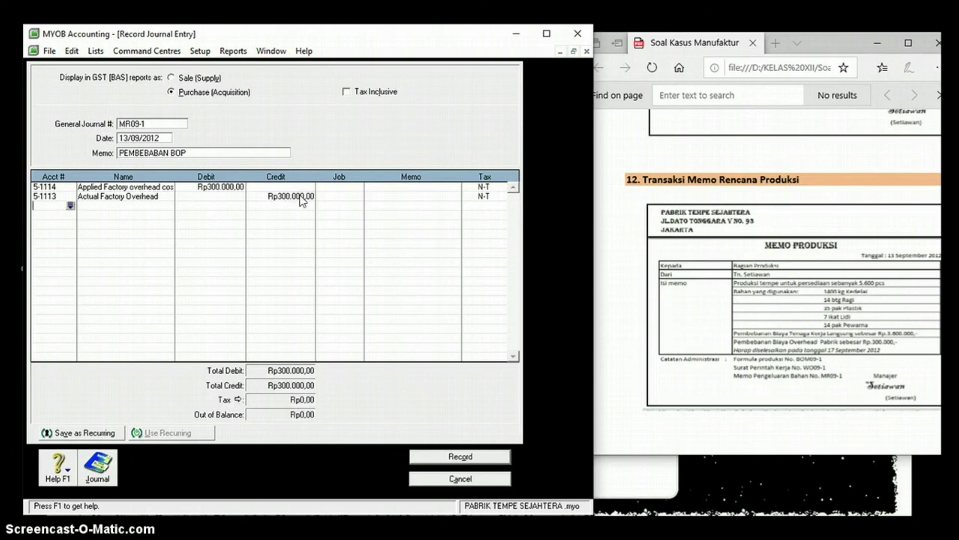
# Step: Check the recap of the factory overhead journal entry, record the entry and close the journal form
pyautogui.hotkey('ctrl', 'r')
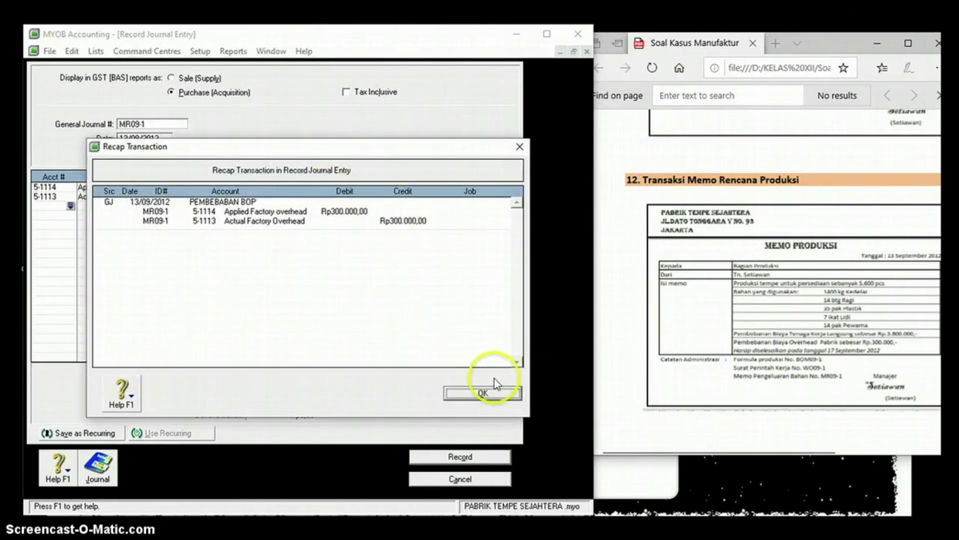
pyautogui.click(483, 393)
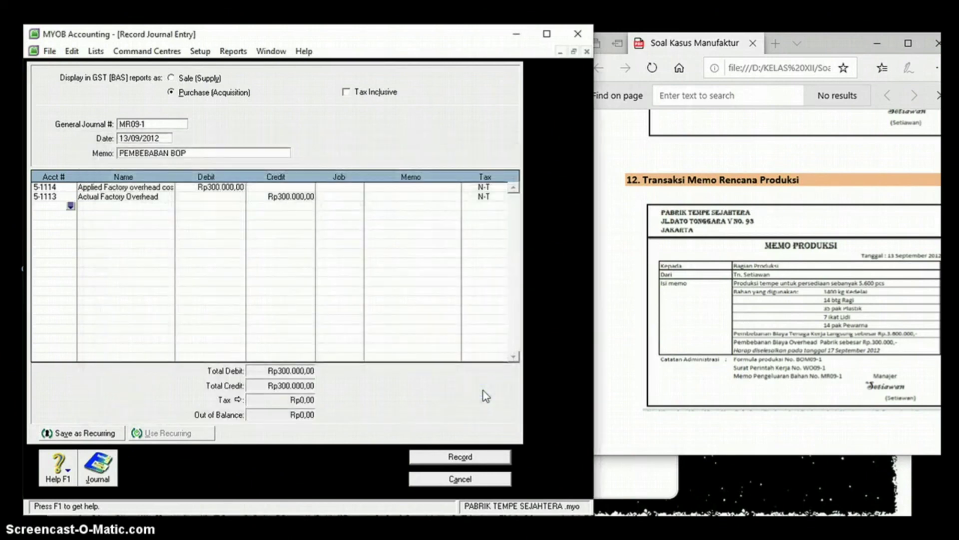
pyautogui.click(452, 456)
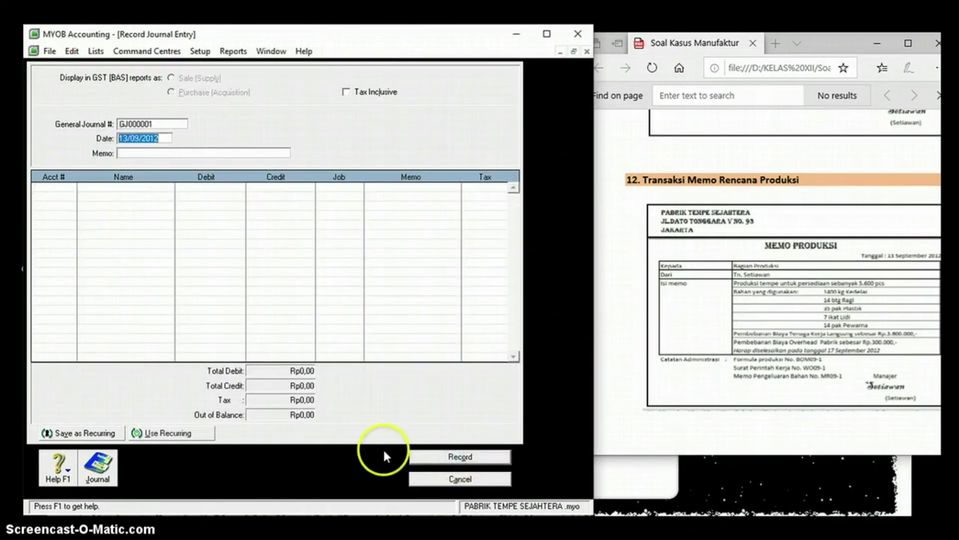
pyautogui.click(475, 480)
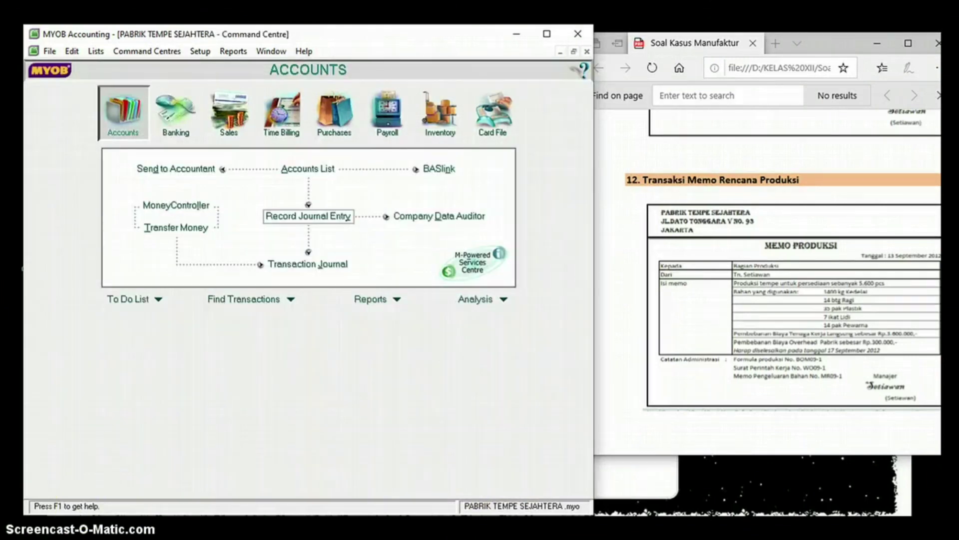